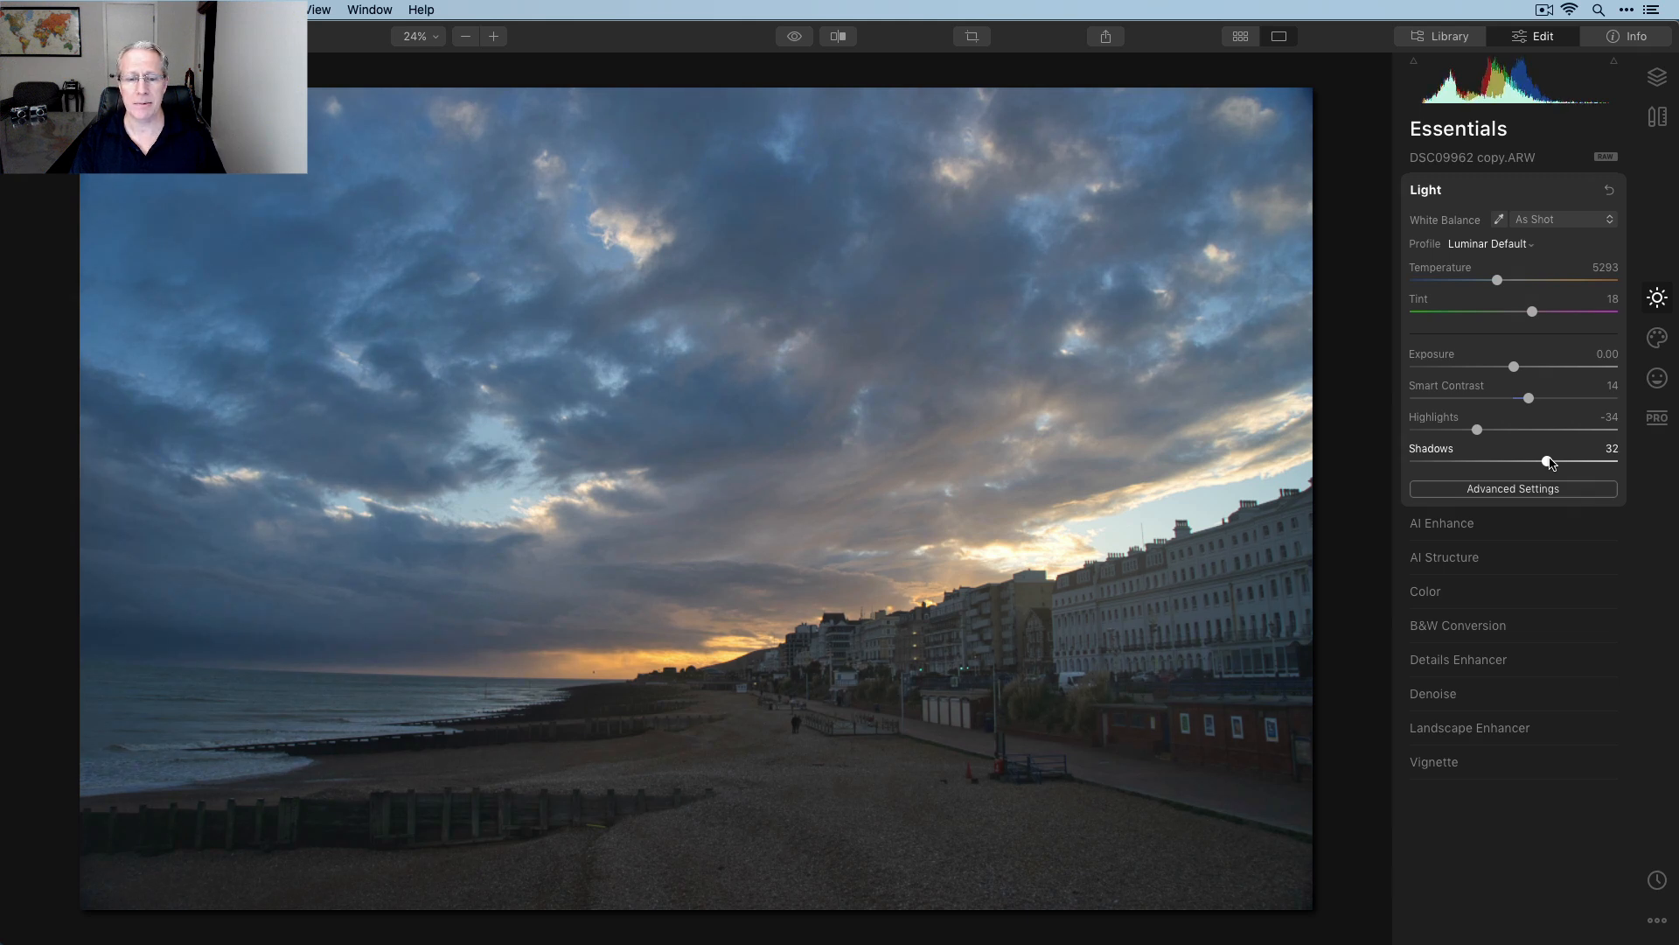
Set AI Accent to 37 and the AI Structure amount to 33, comparing the photo with and without the adjustments
left_click(1449, 525)
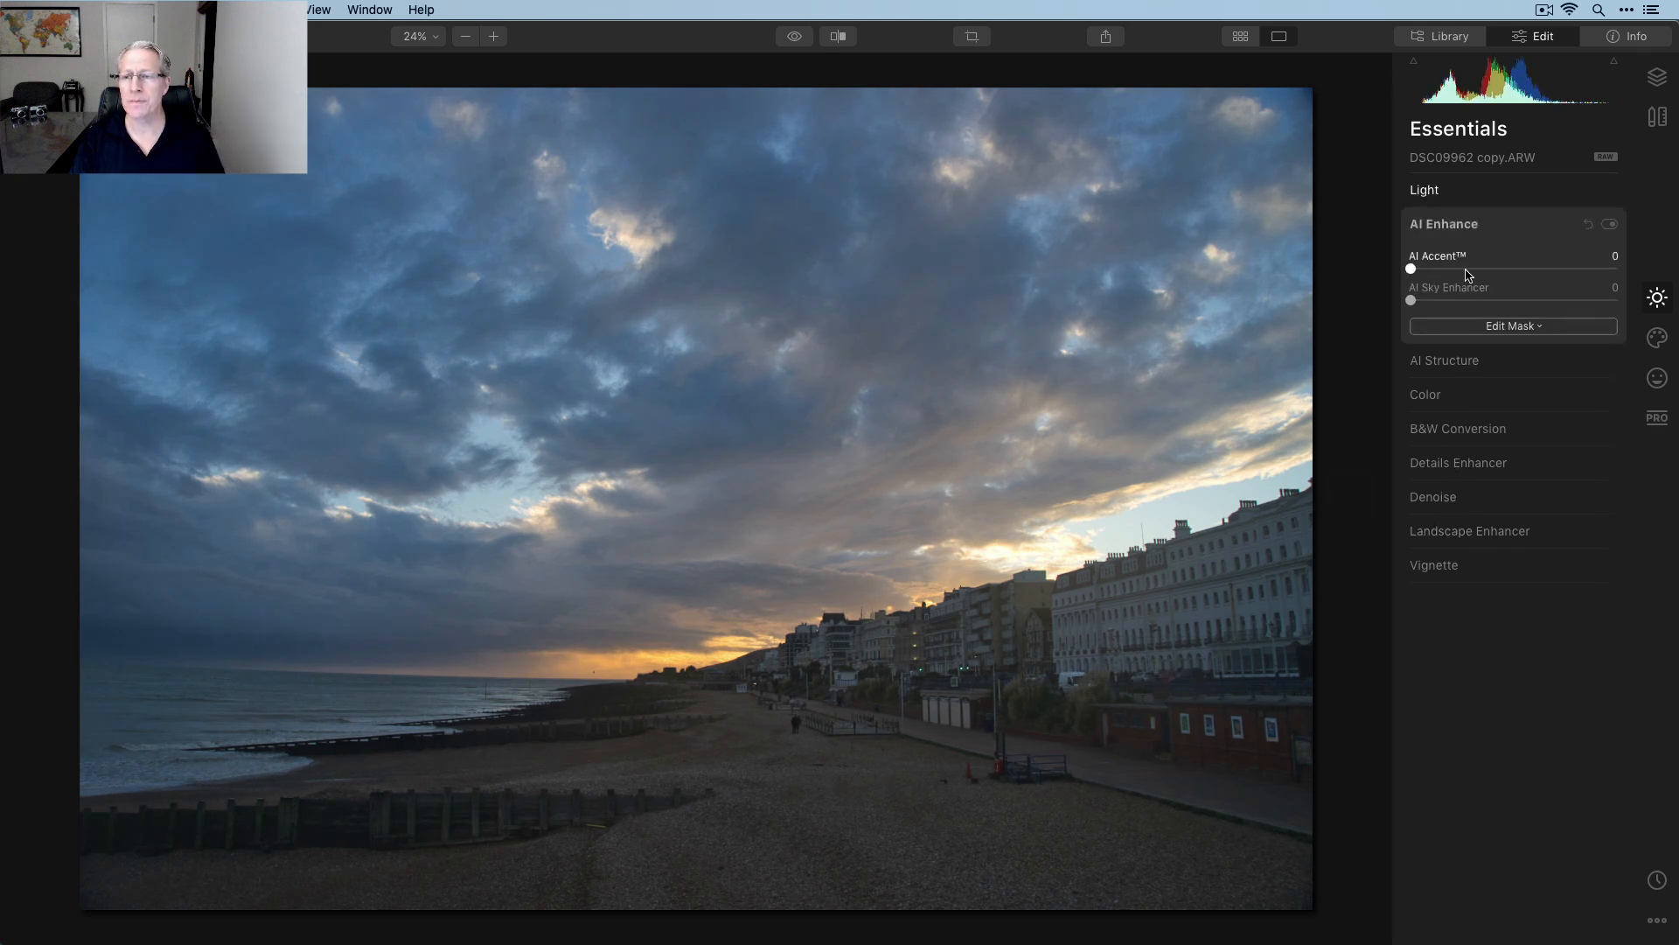
left_click_drag(1413, 271, 1493, 275)
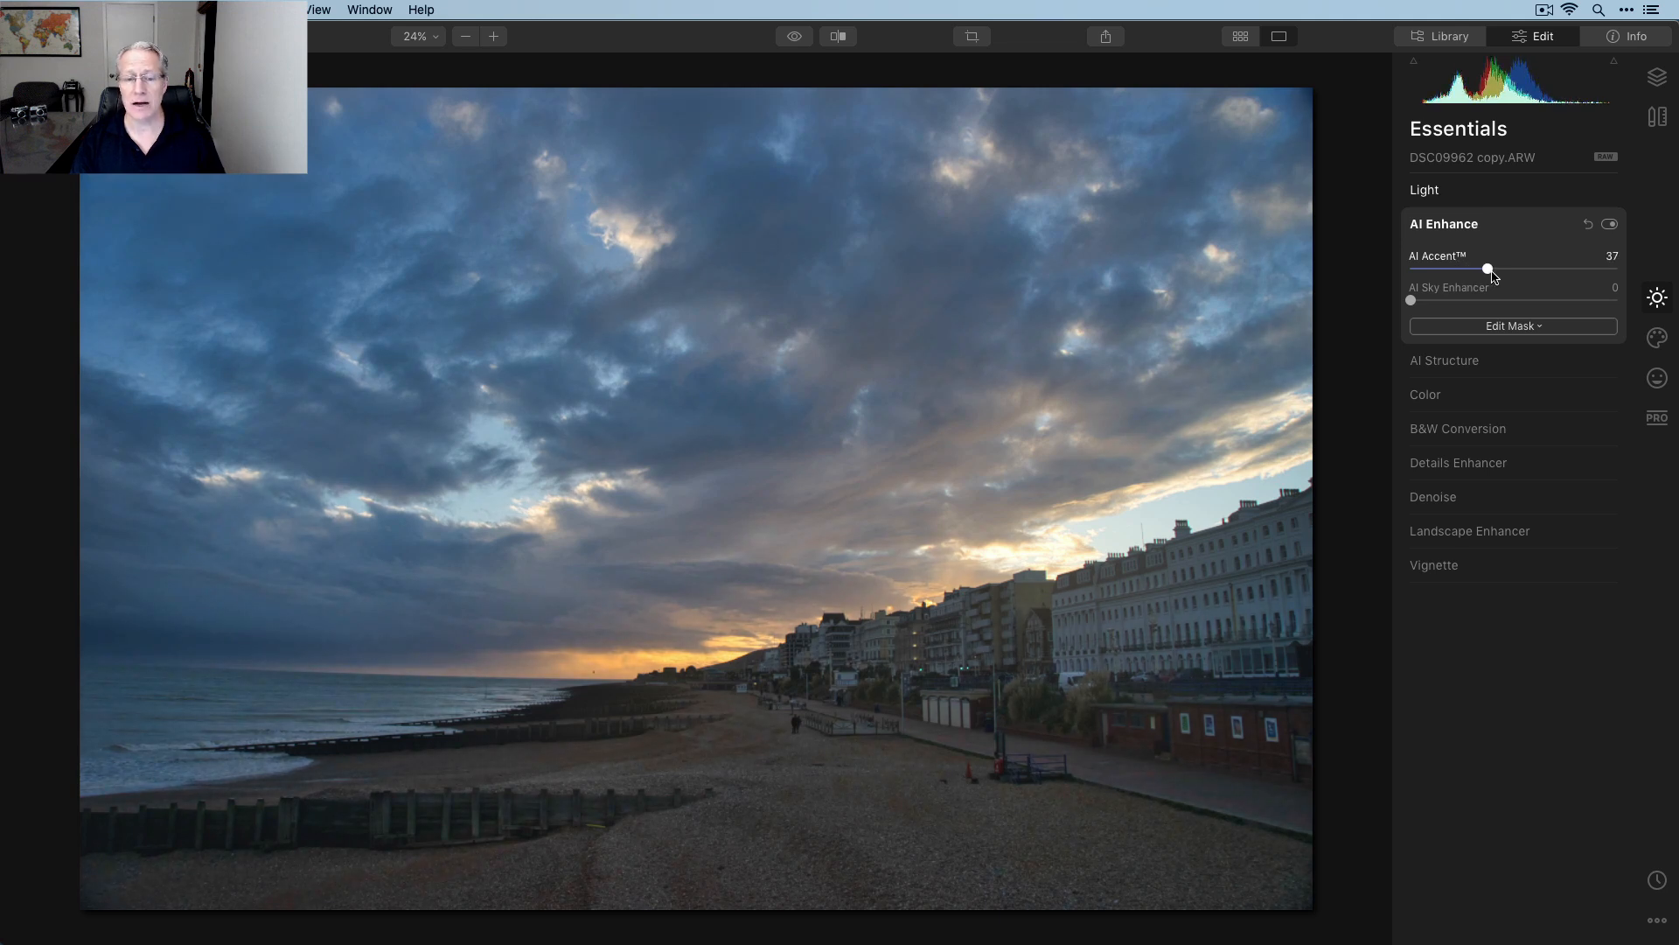
left_click(1462, 362)
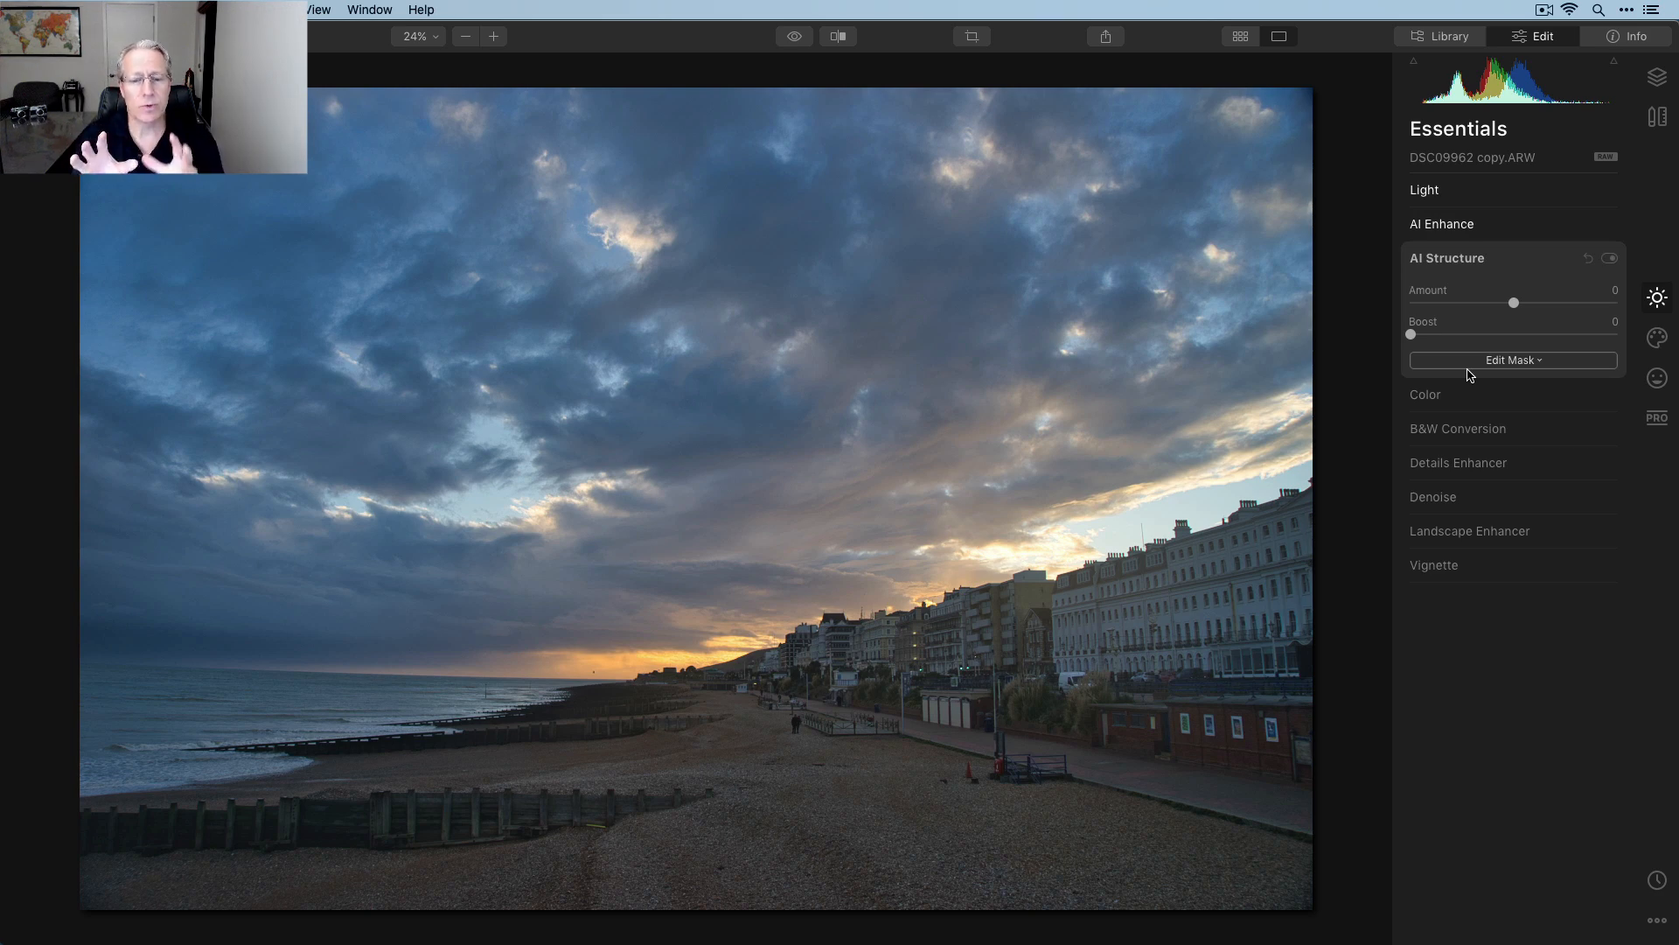
left_click(796, 42)
left_click(796, 40)
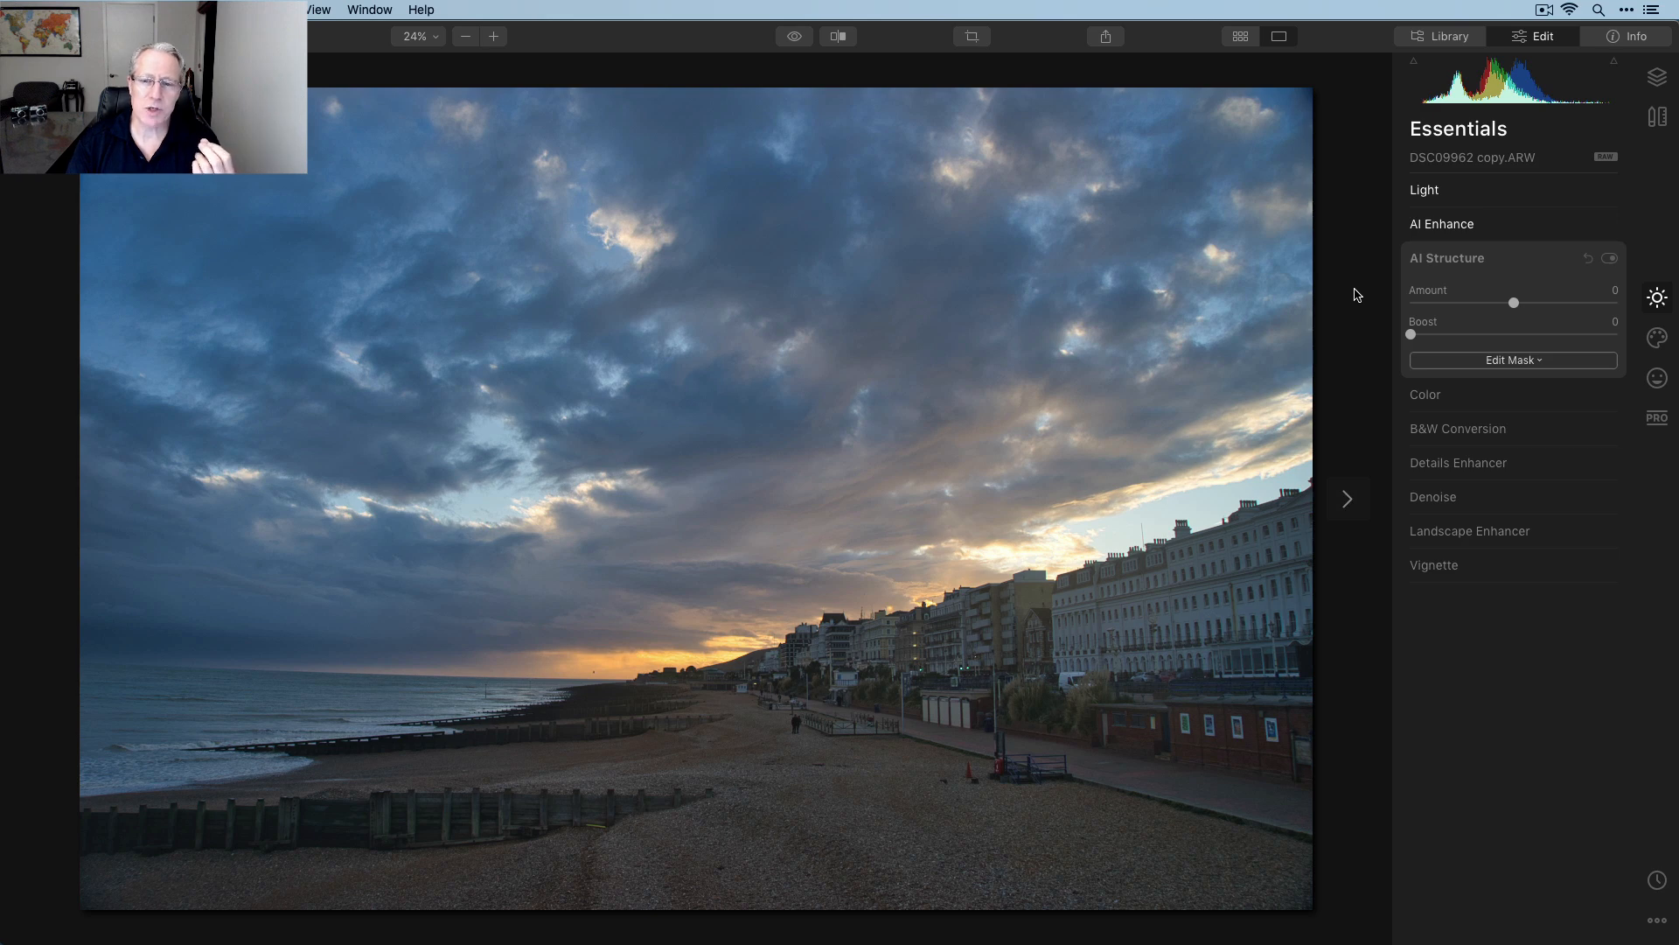
left_click_drag(1514, 302, 1549, 305)
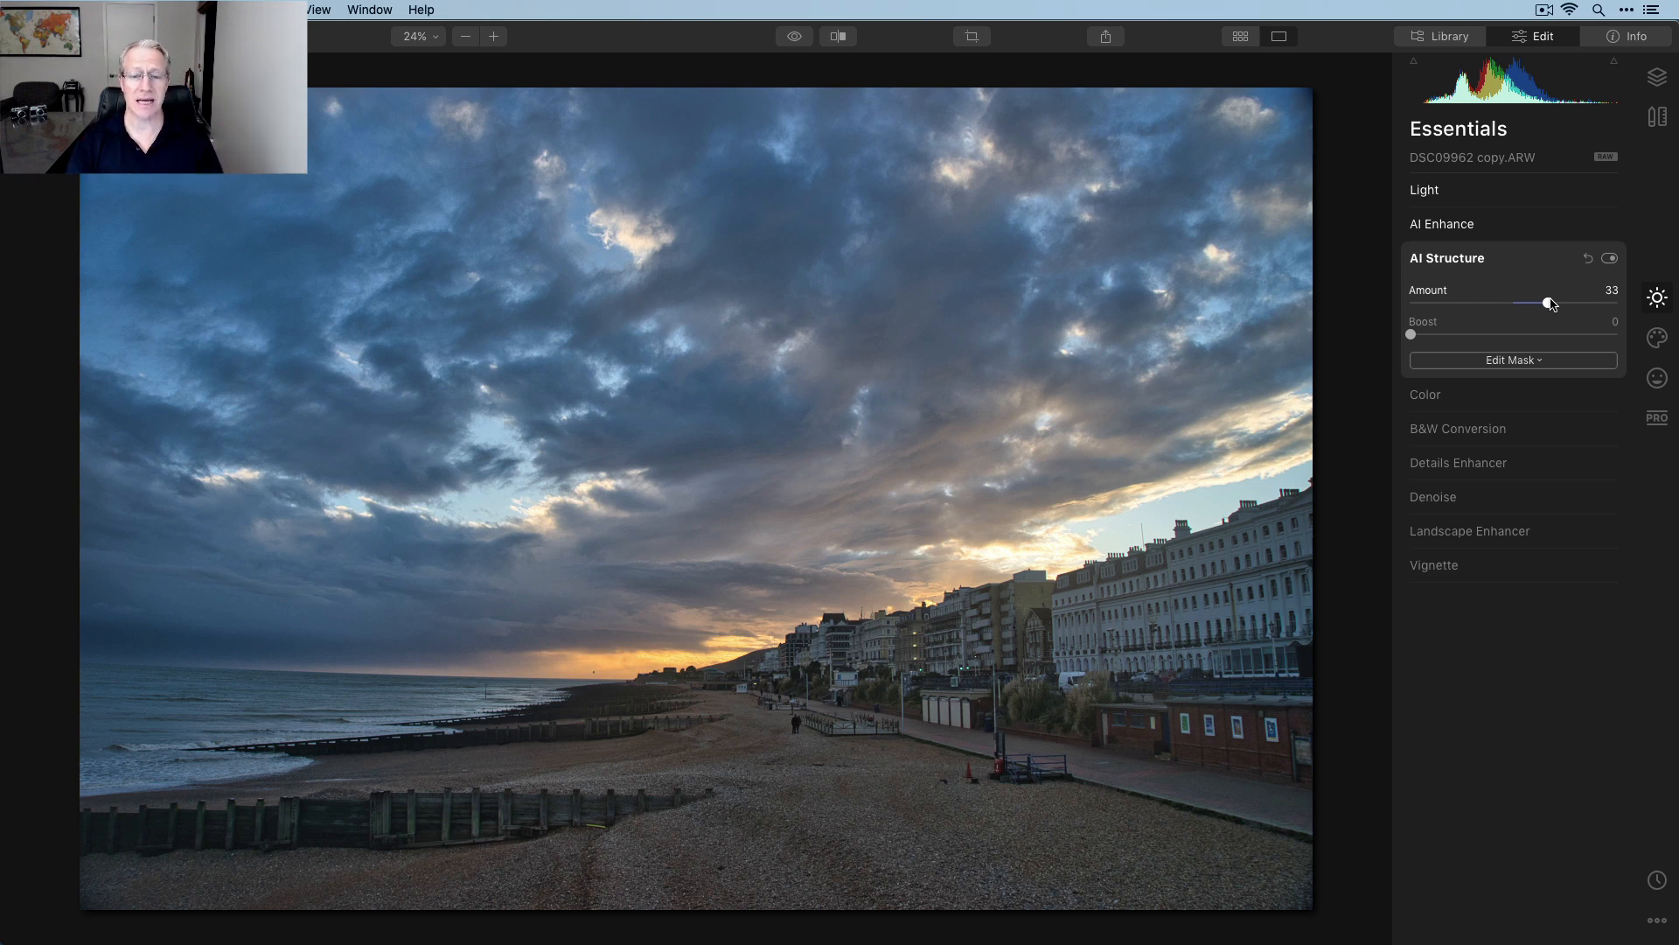
left_click(1609, 259)
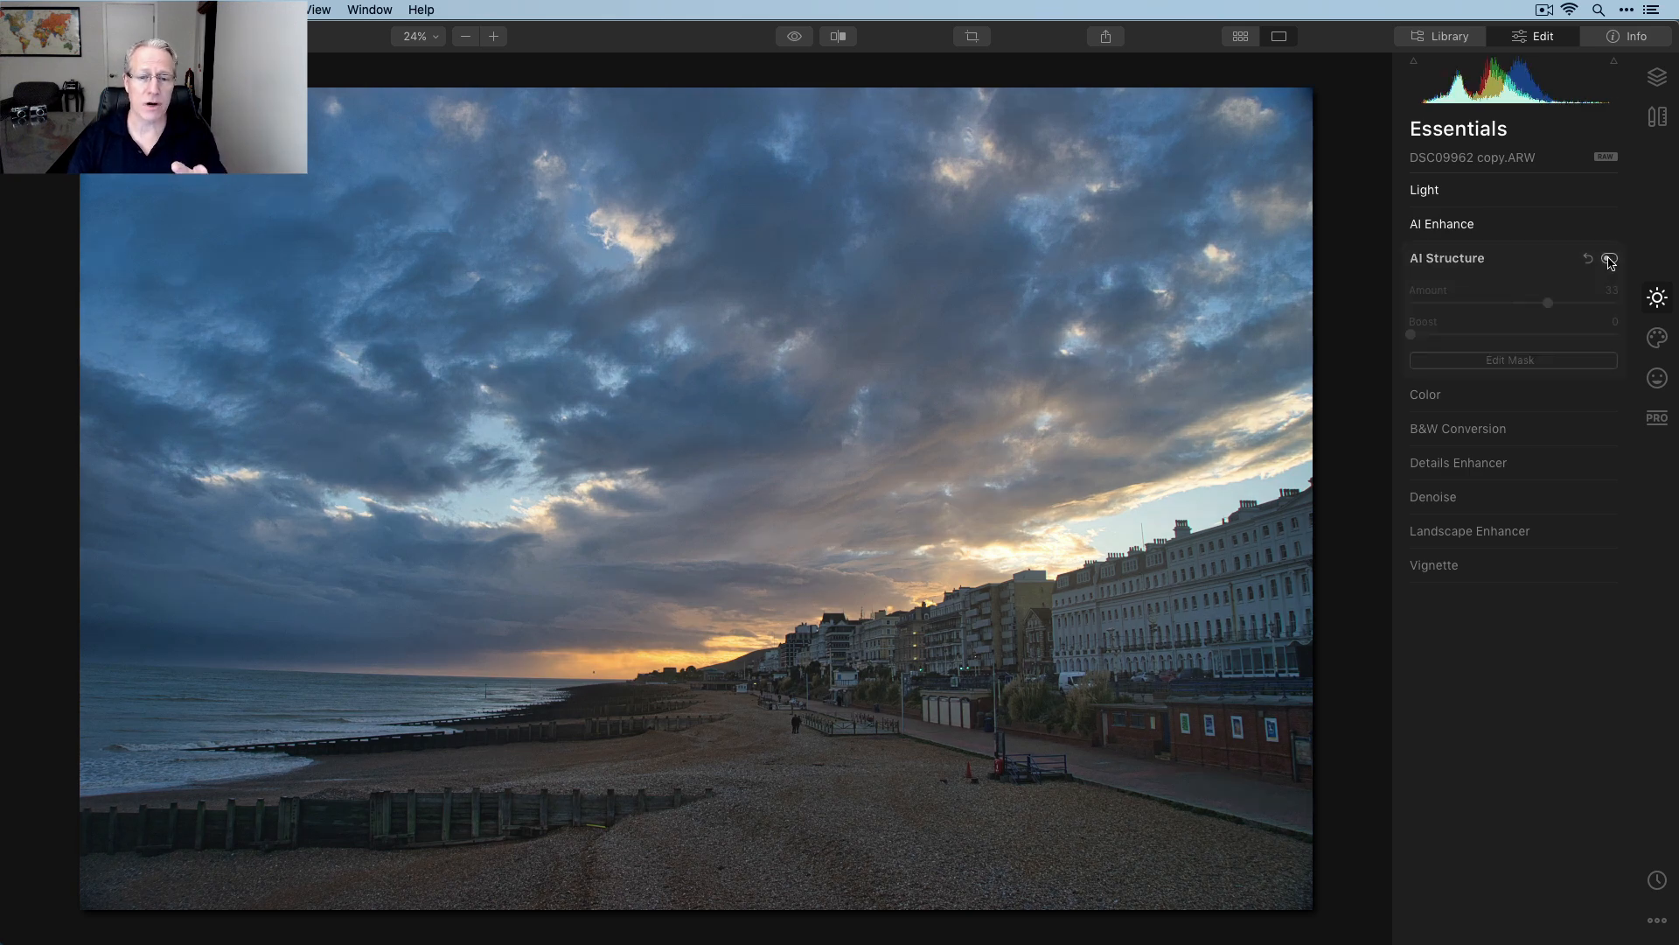
left_click(1609, 259)
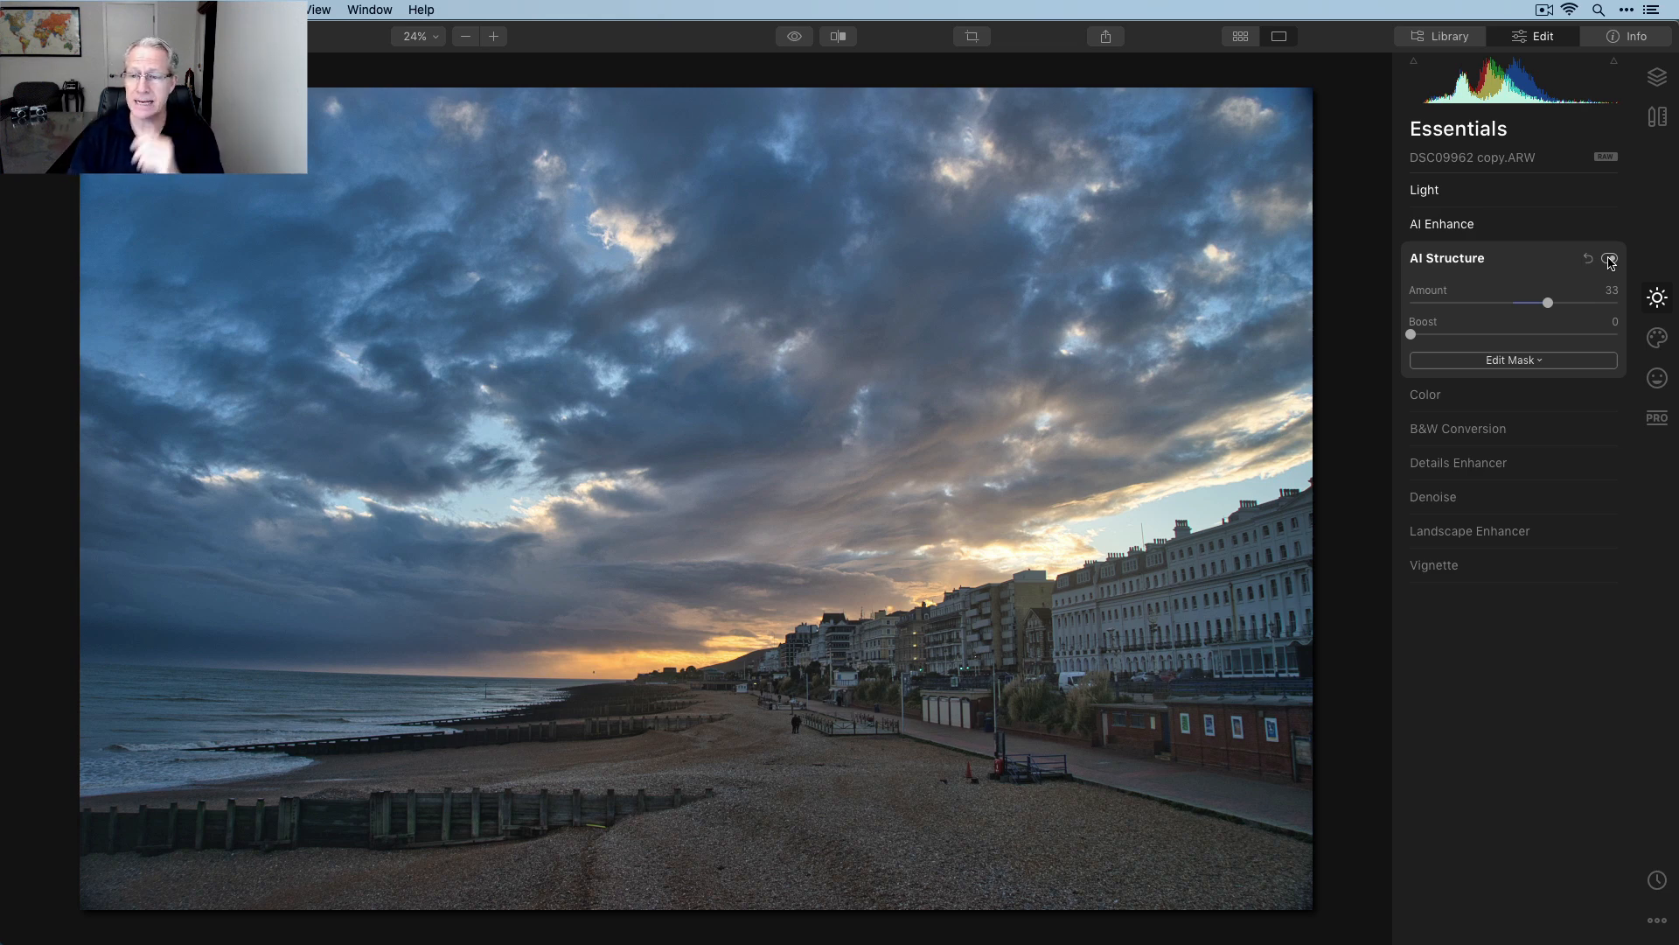
Set the overall color saturation to 5 and vibrance to 7, and lower the saturation of the blues to -20
left_click(1484, 395)
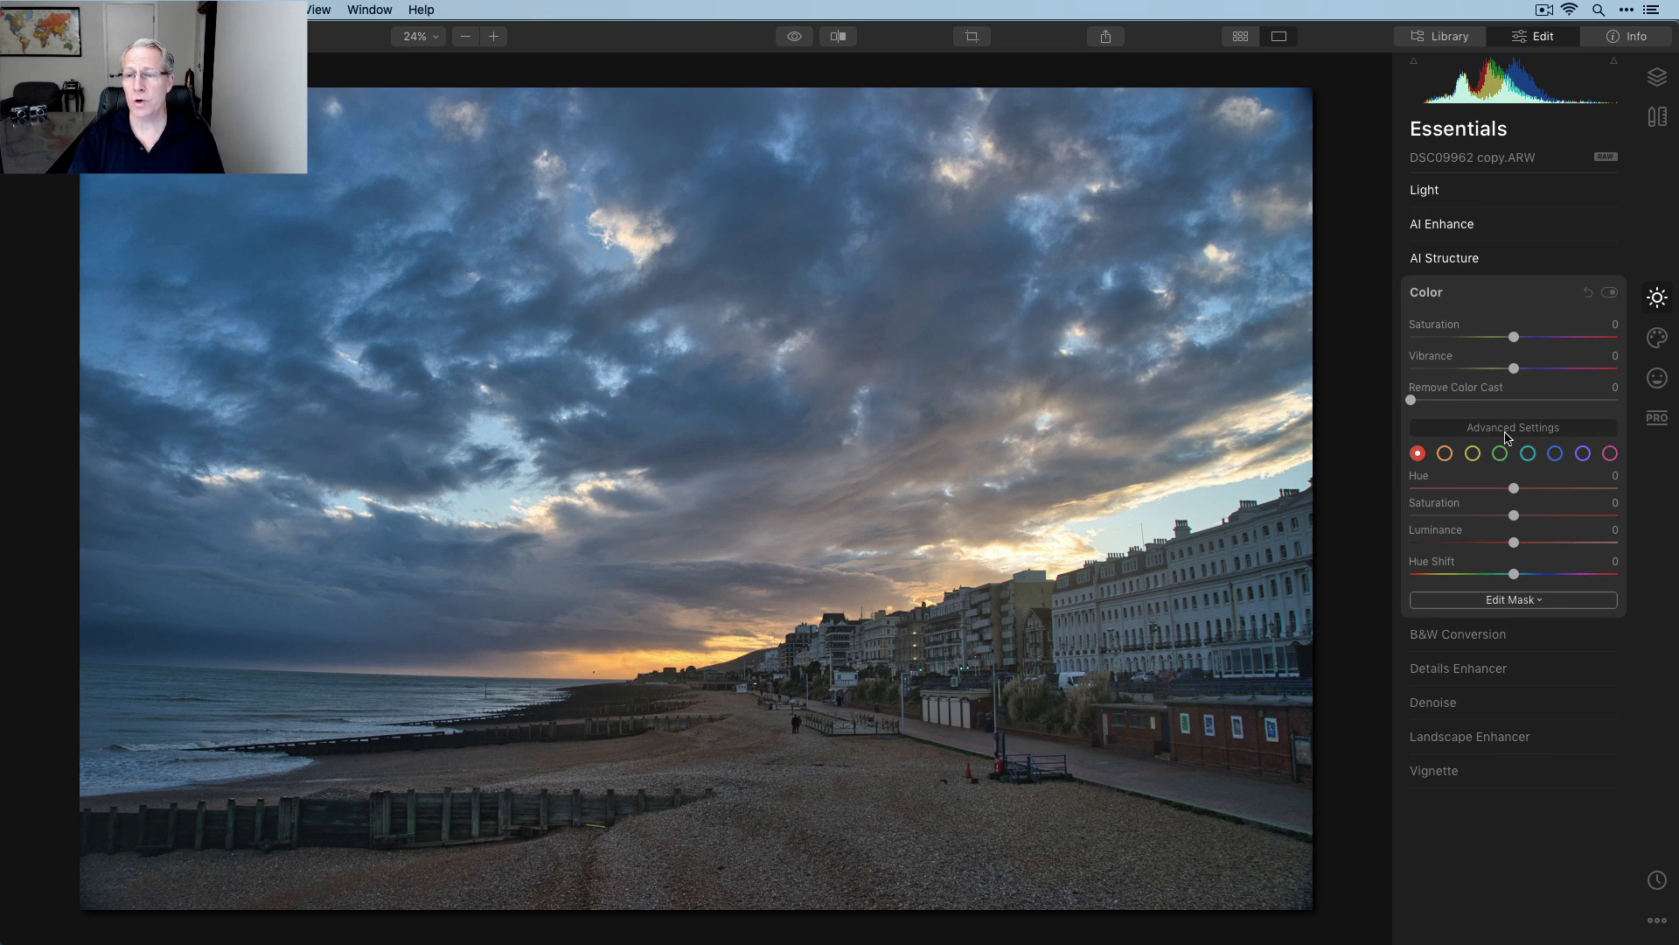
left_click_drag(1514, 338, 1522, 369)
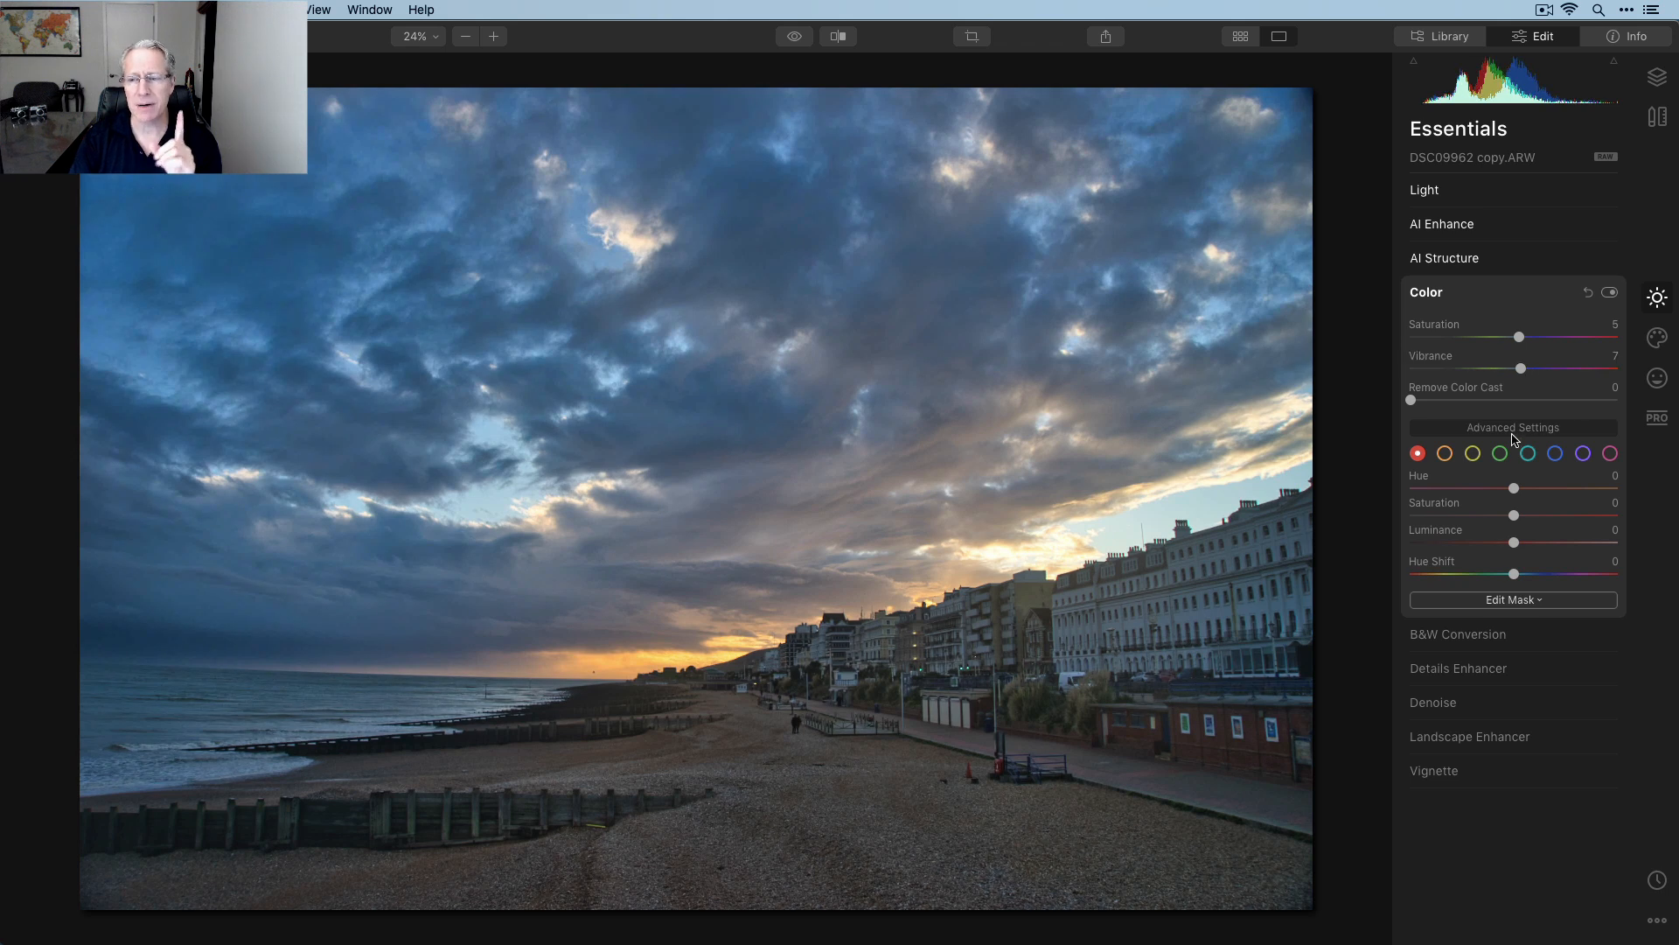
left_click(1560, 456)
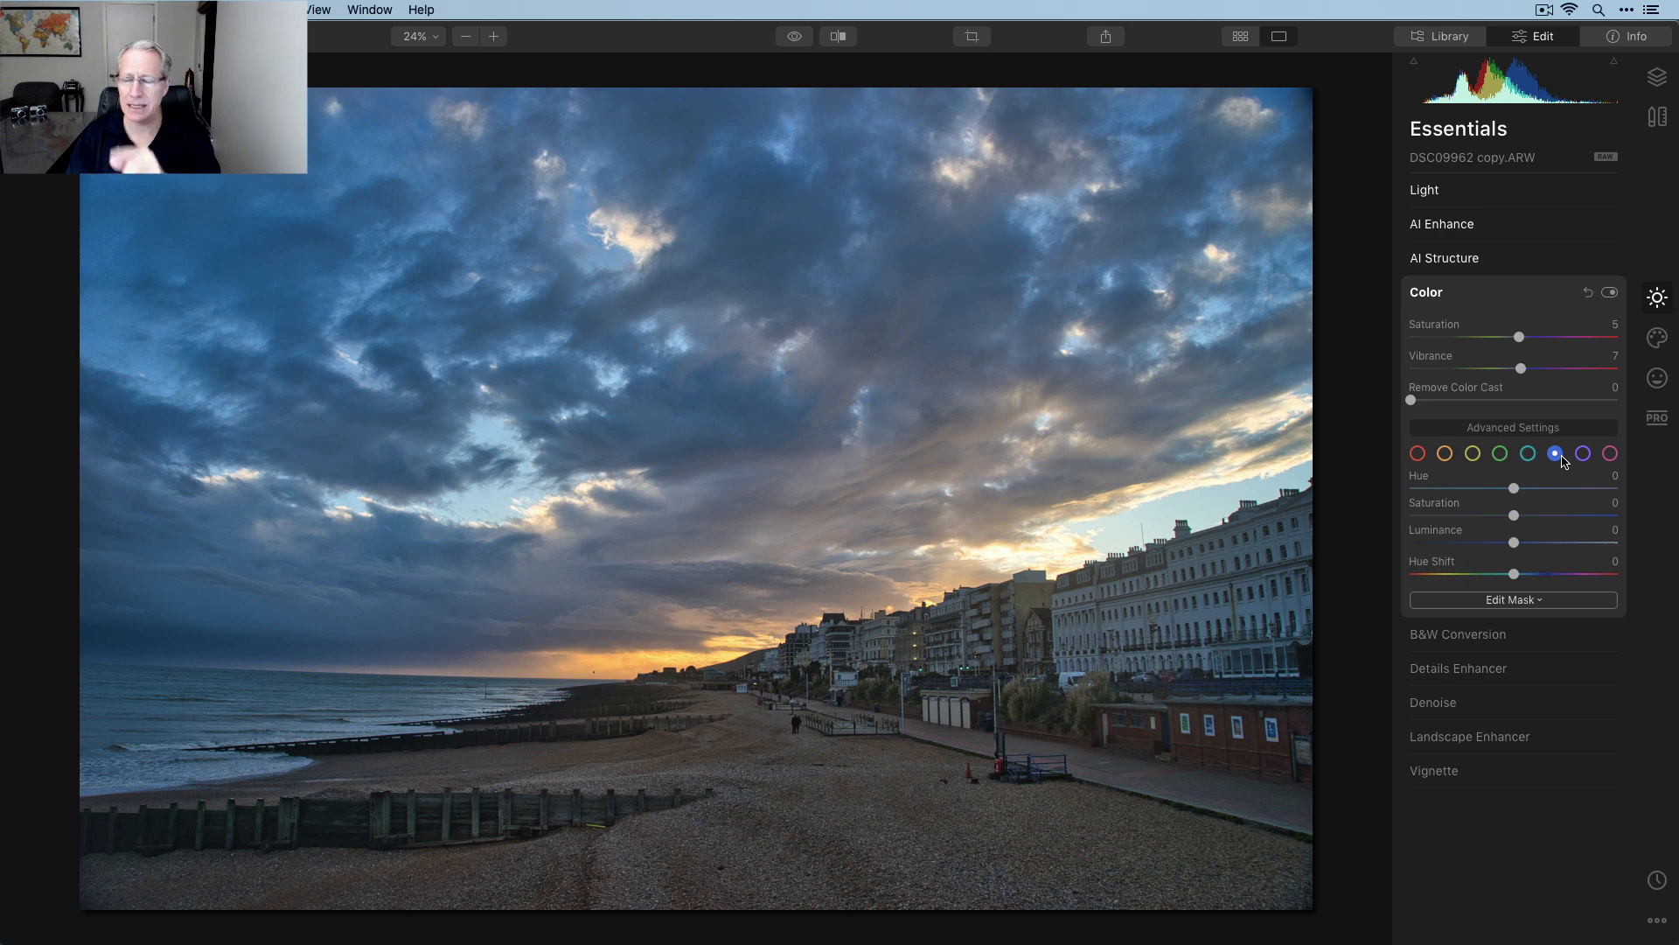
left_click_drag(1514, 516, 1495, 520)
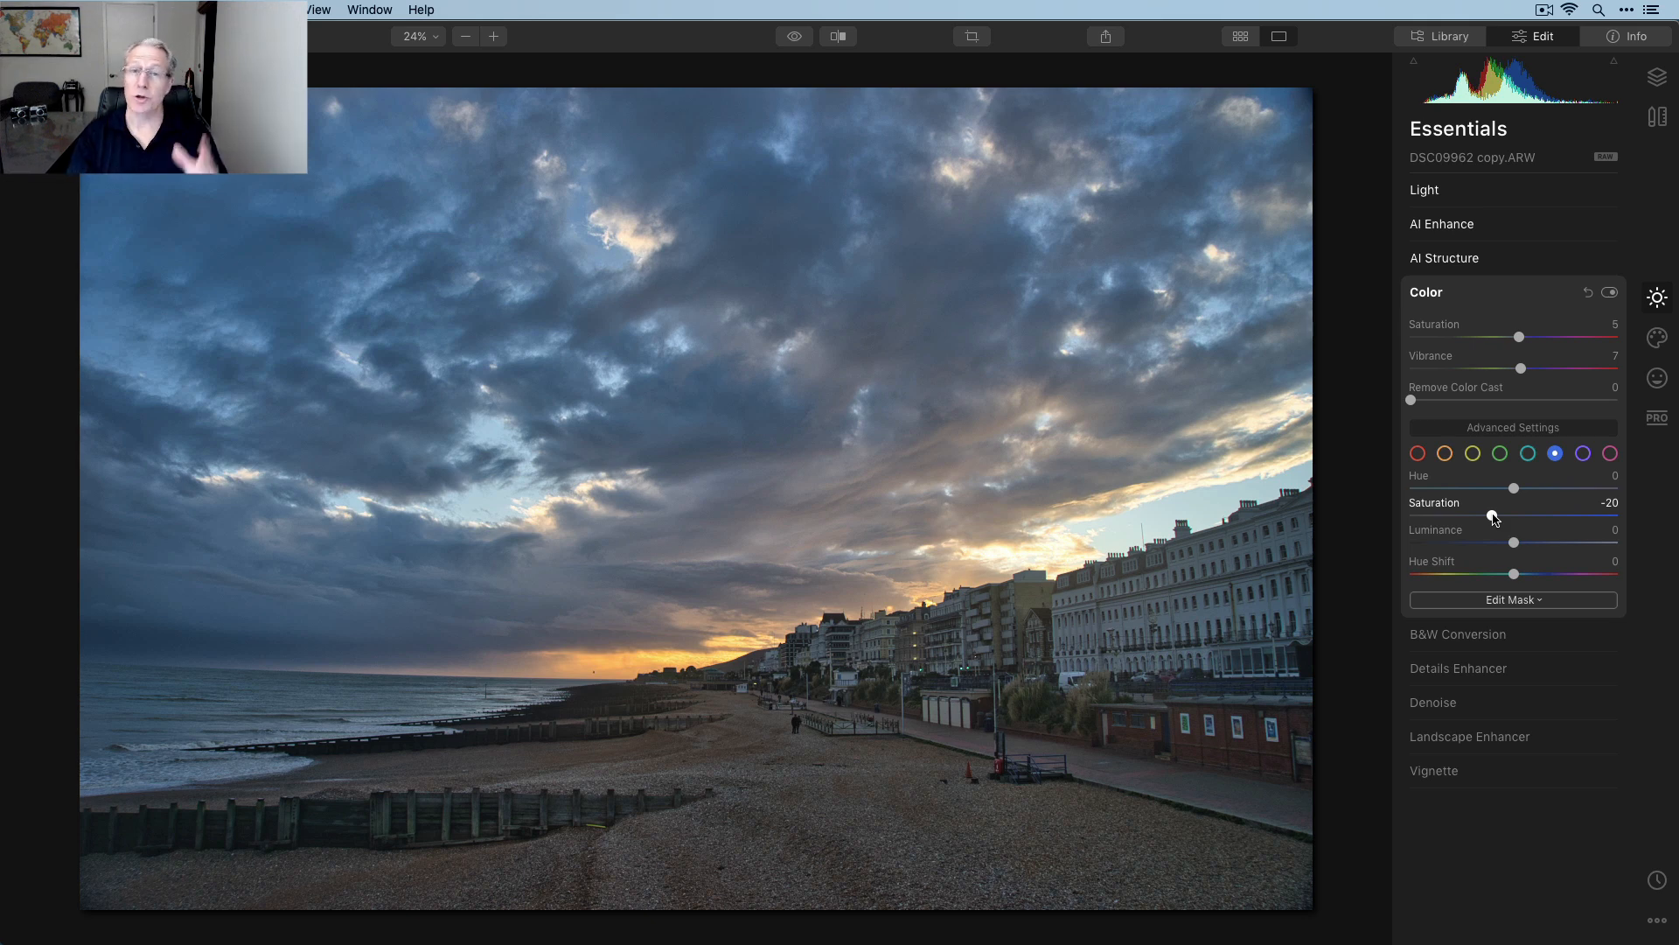
Set Golden Hour to 25 in the Landscape Enhancer and compare the photo with and without the effect
left_click(1475, 739)
left_click_drag(1412, 506, 1470, 509)
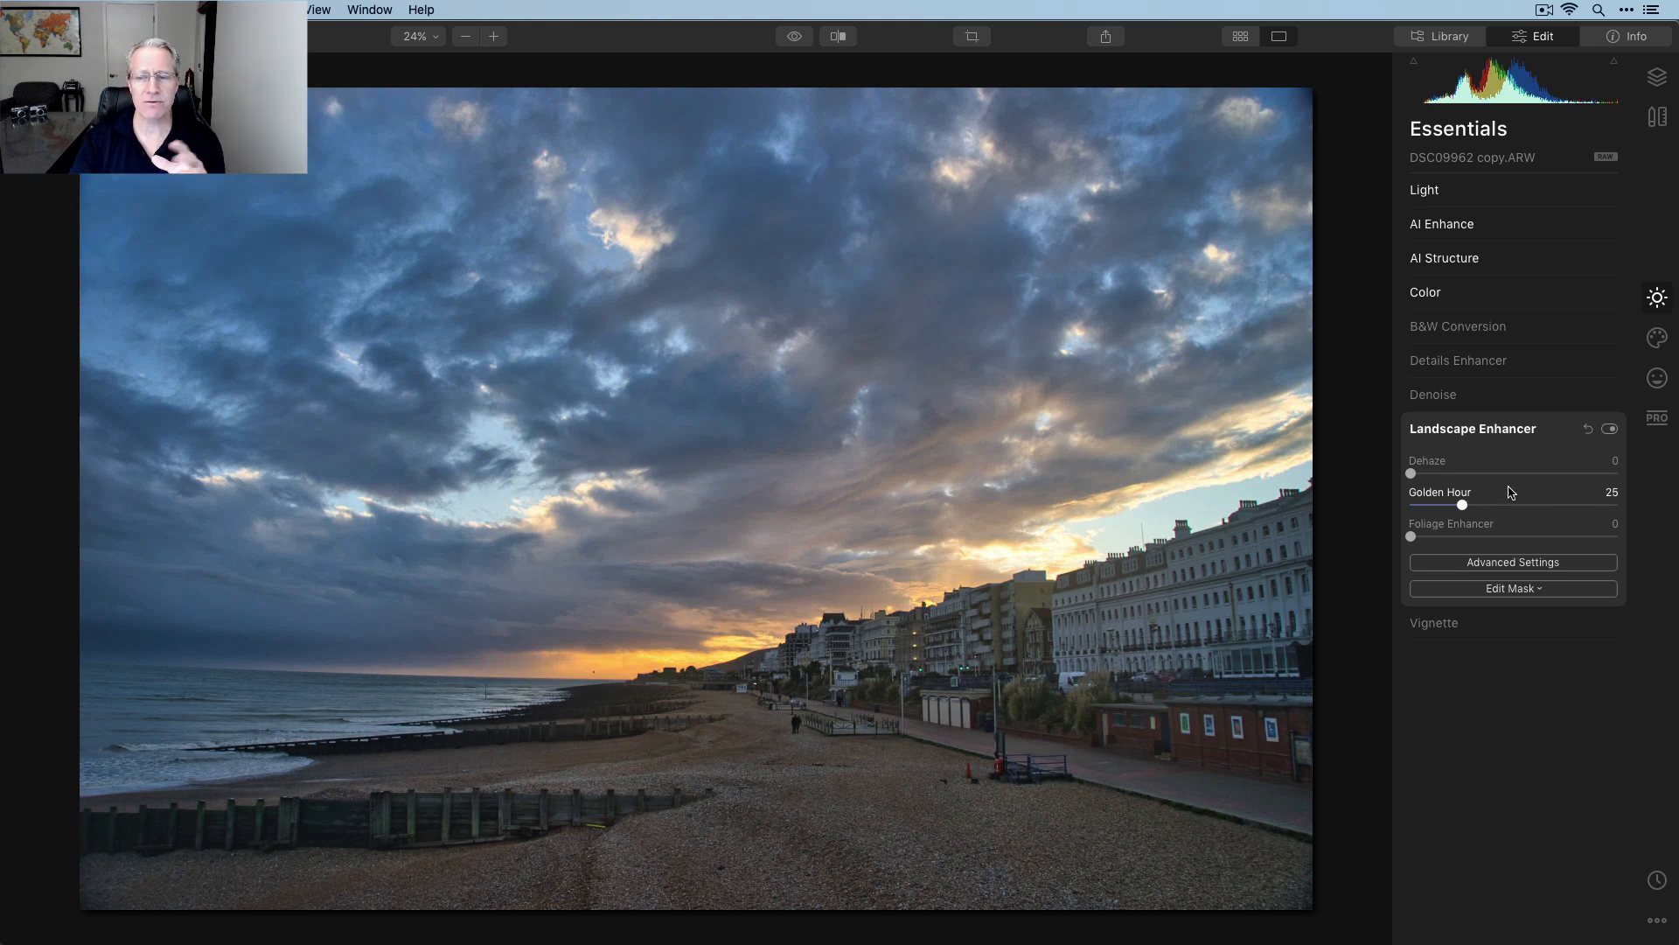
left_click(1609, 430)
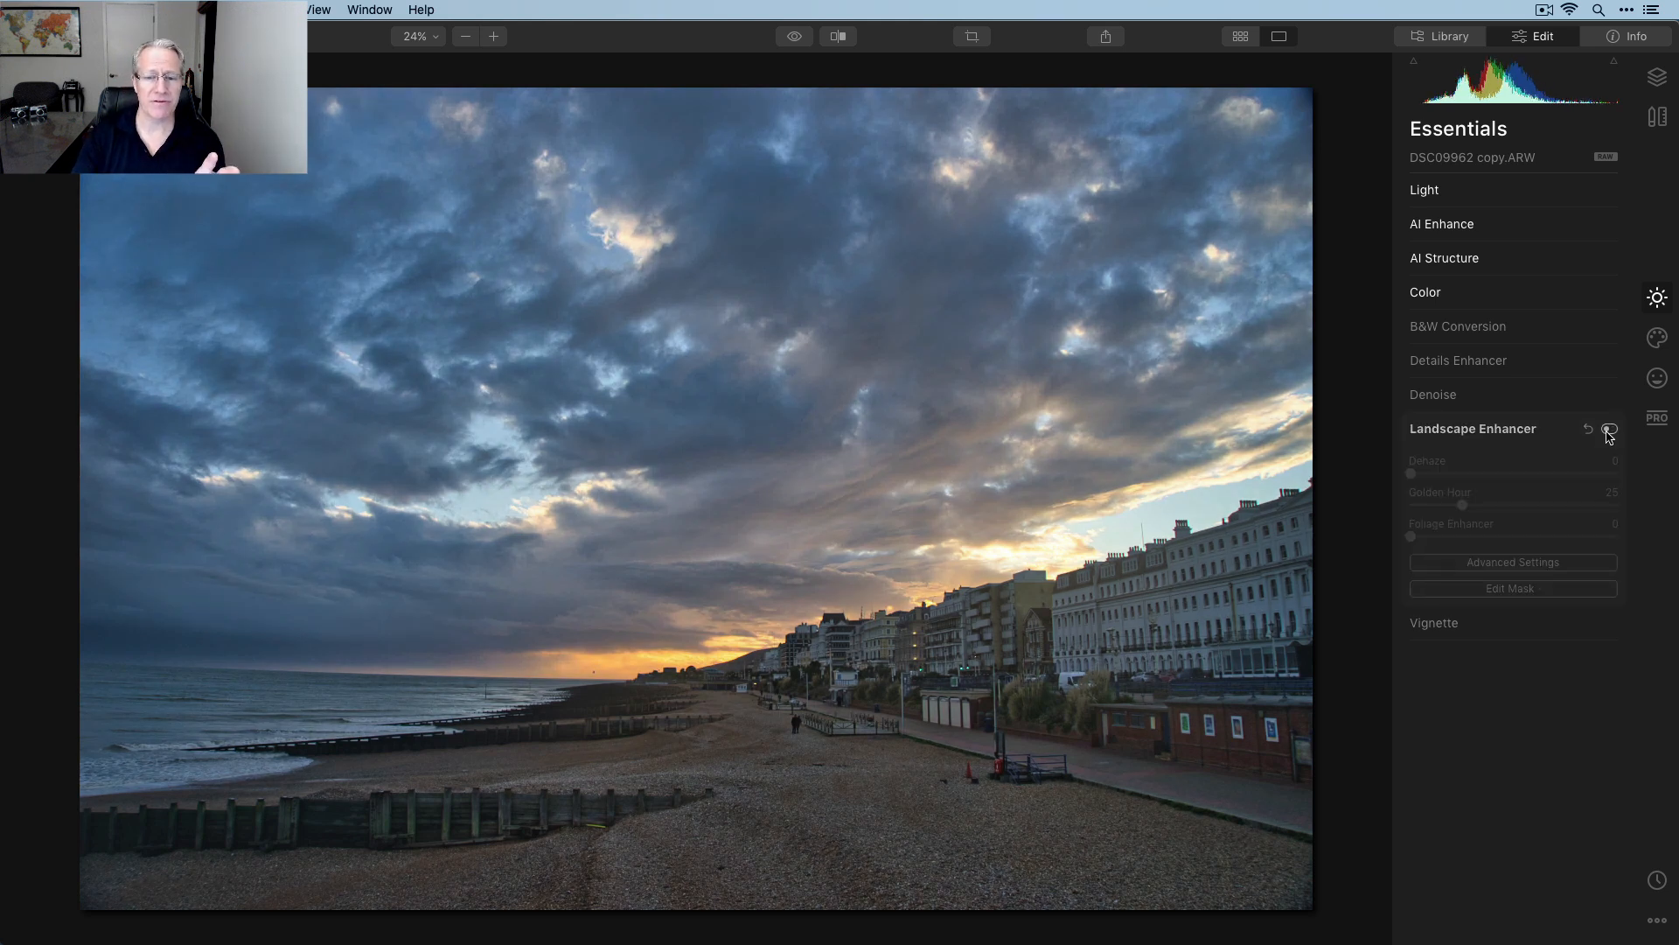
left_click(1609, 429)
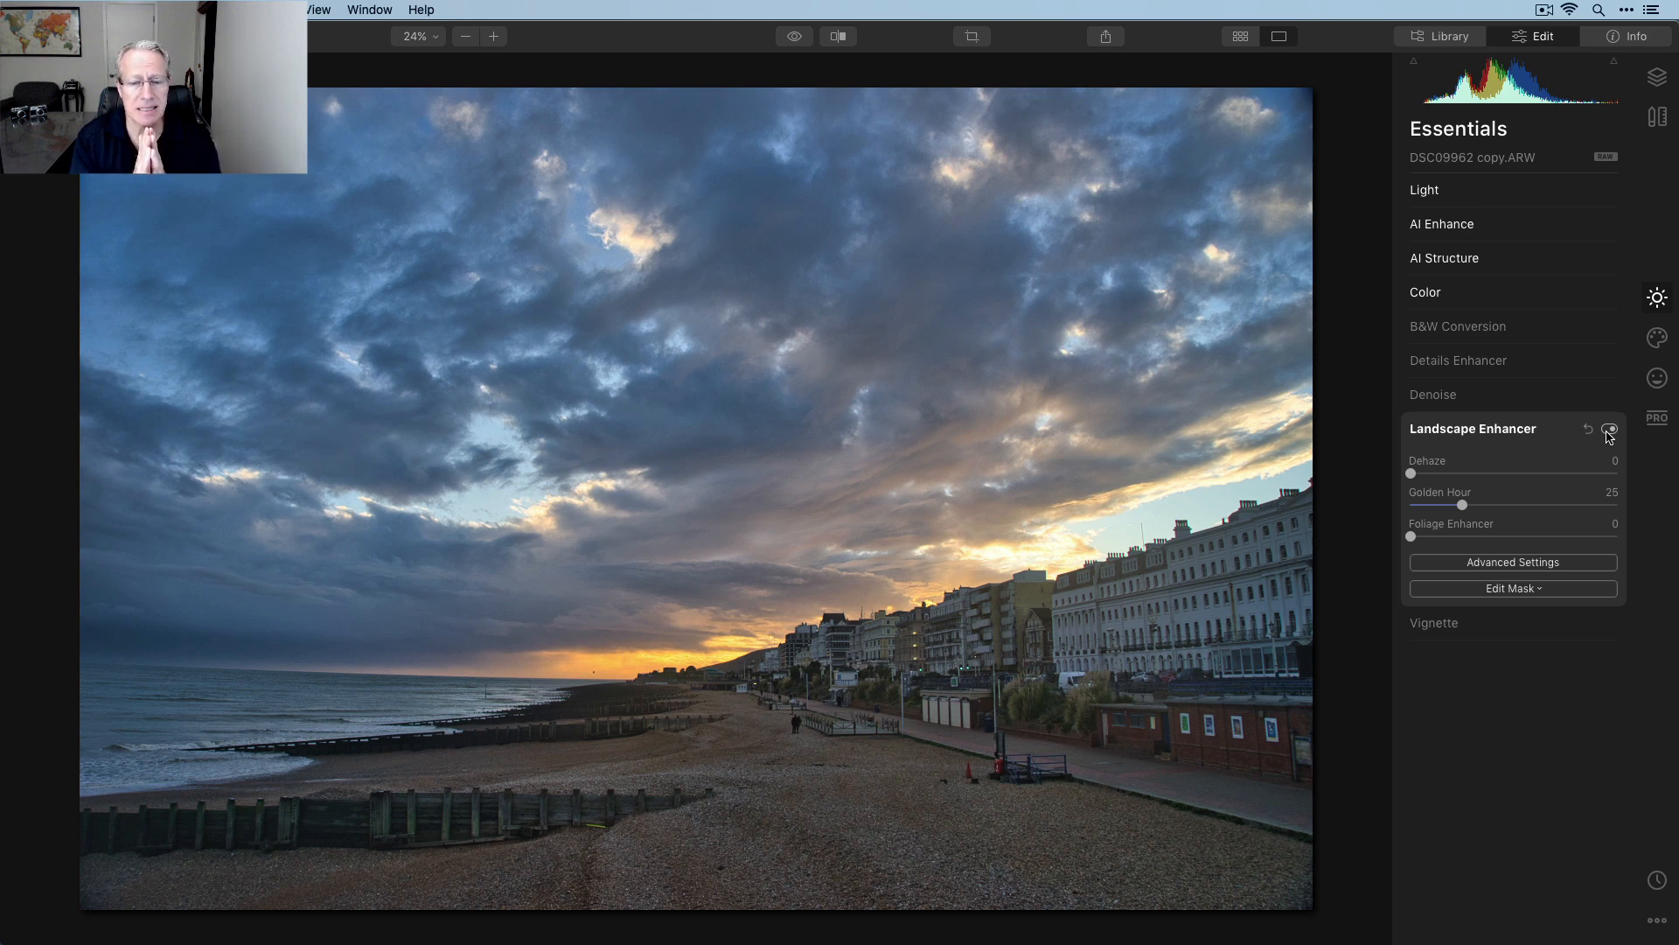
left_click(1609, 430)
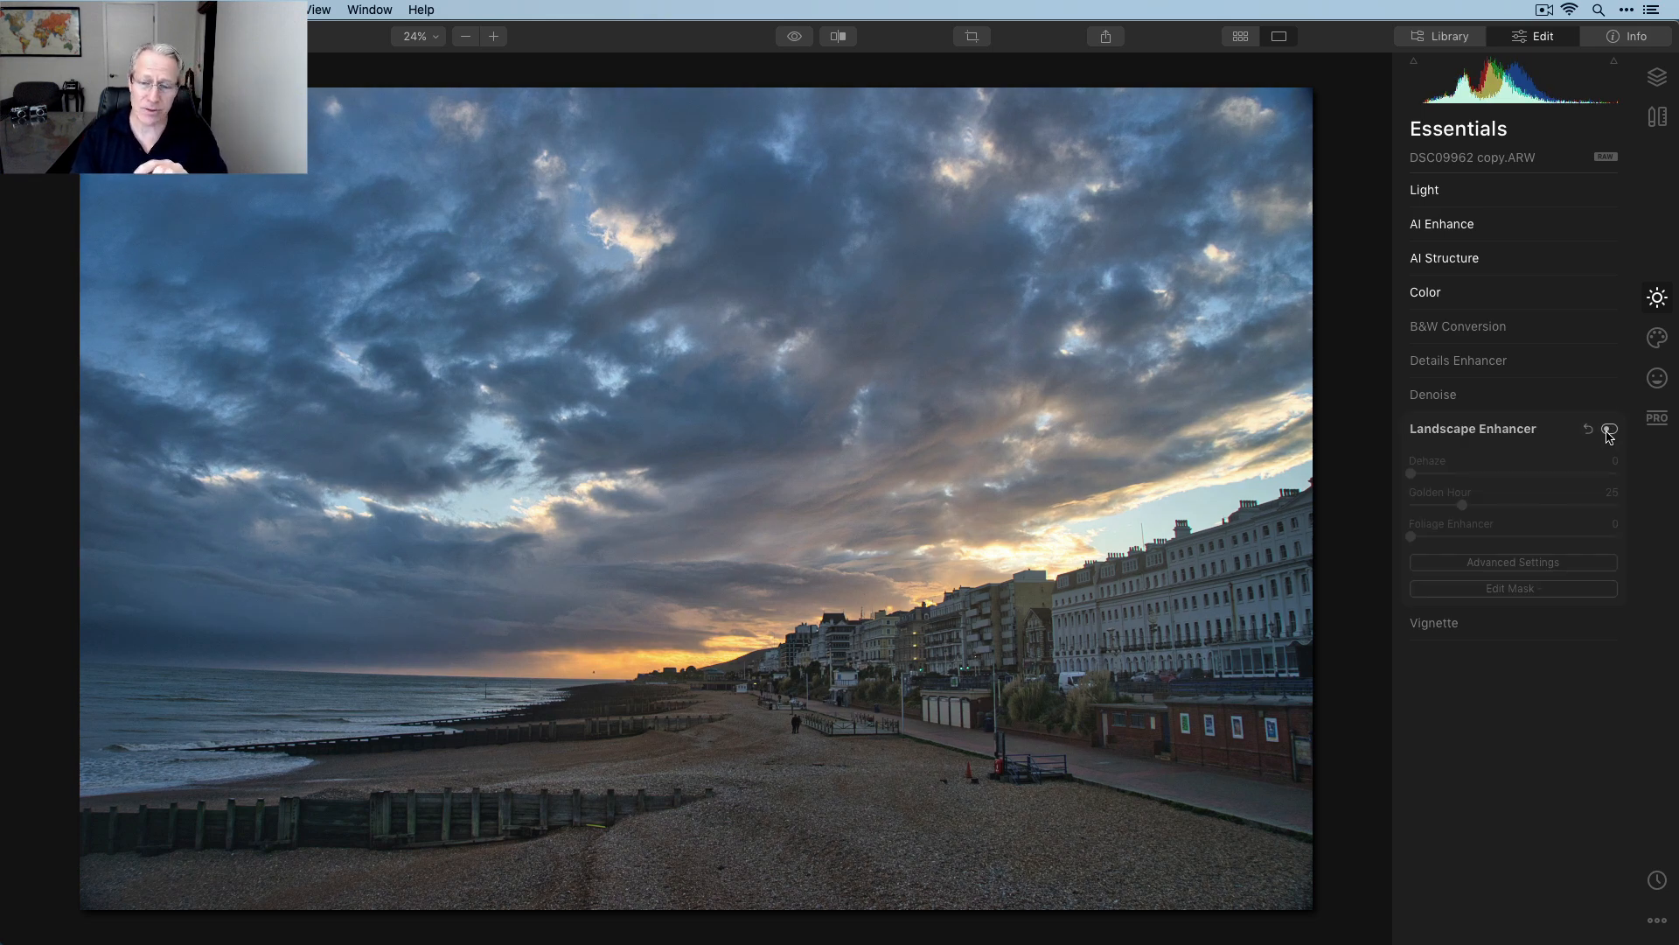
left_click(1609, 430)
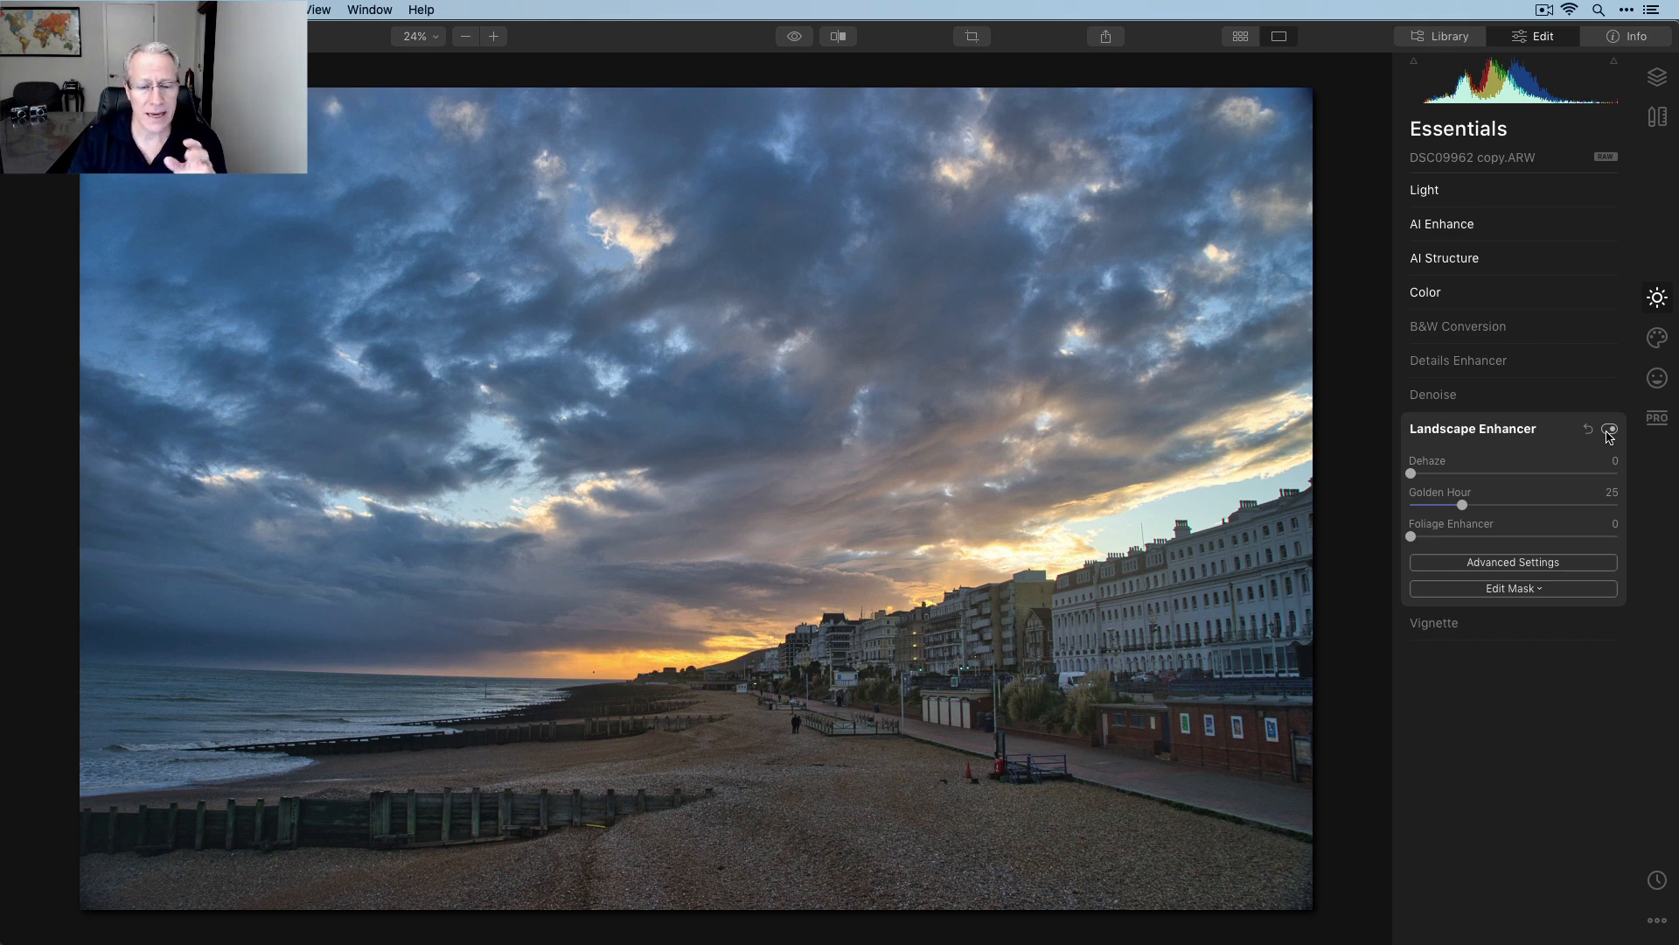
Orient the Adjustable Gradient diagonally from the lower-left shoreline up along the building rooftops, with a moderate transition zone, and apply the placement
left_click(1656, 422)
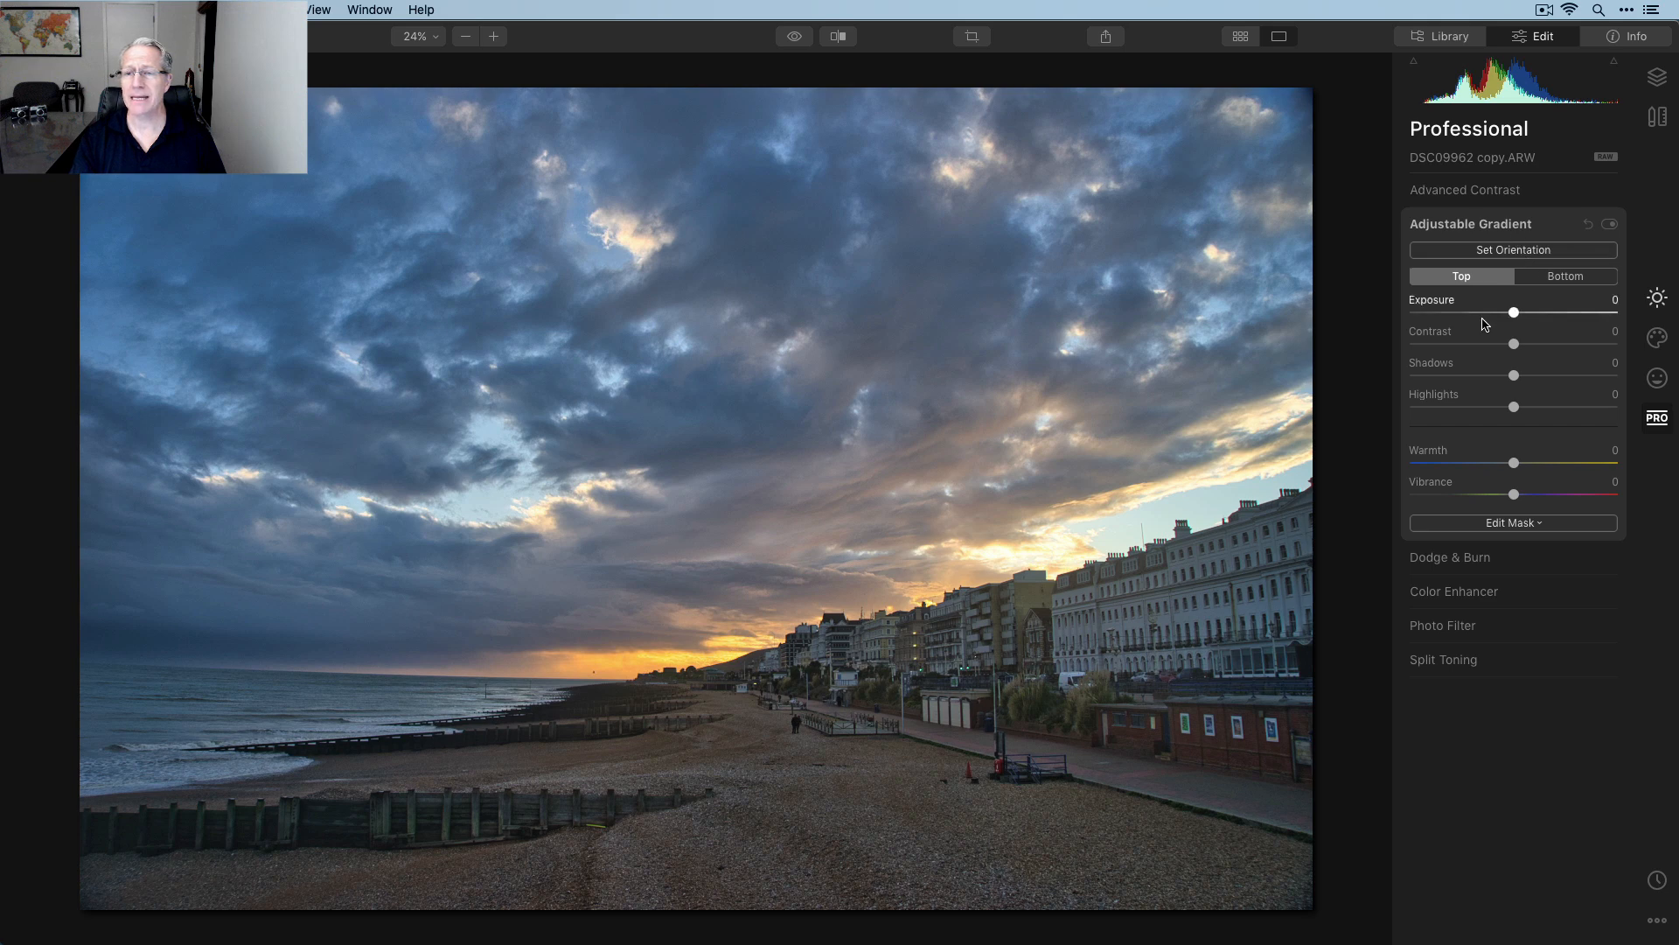
left_click(1518, 251)
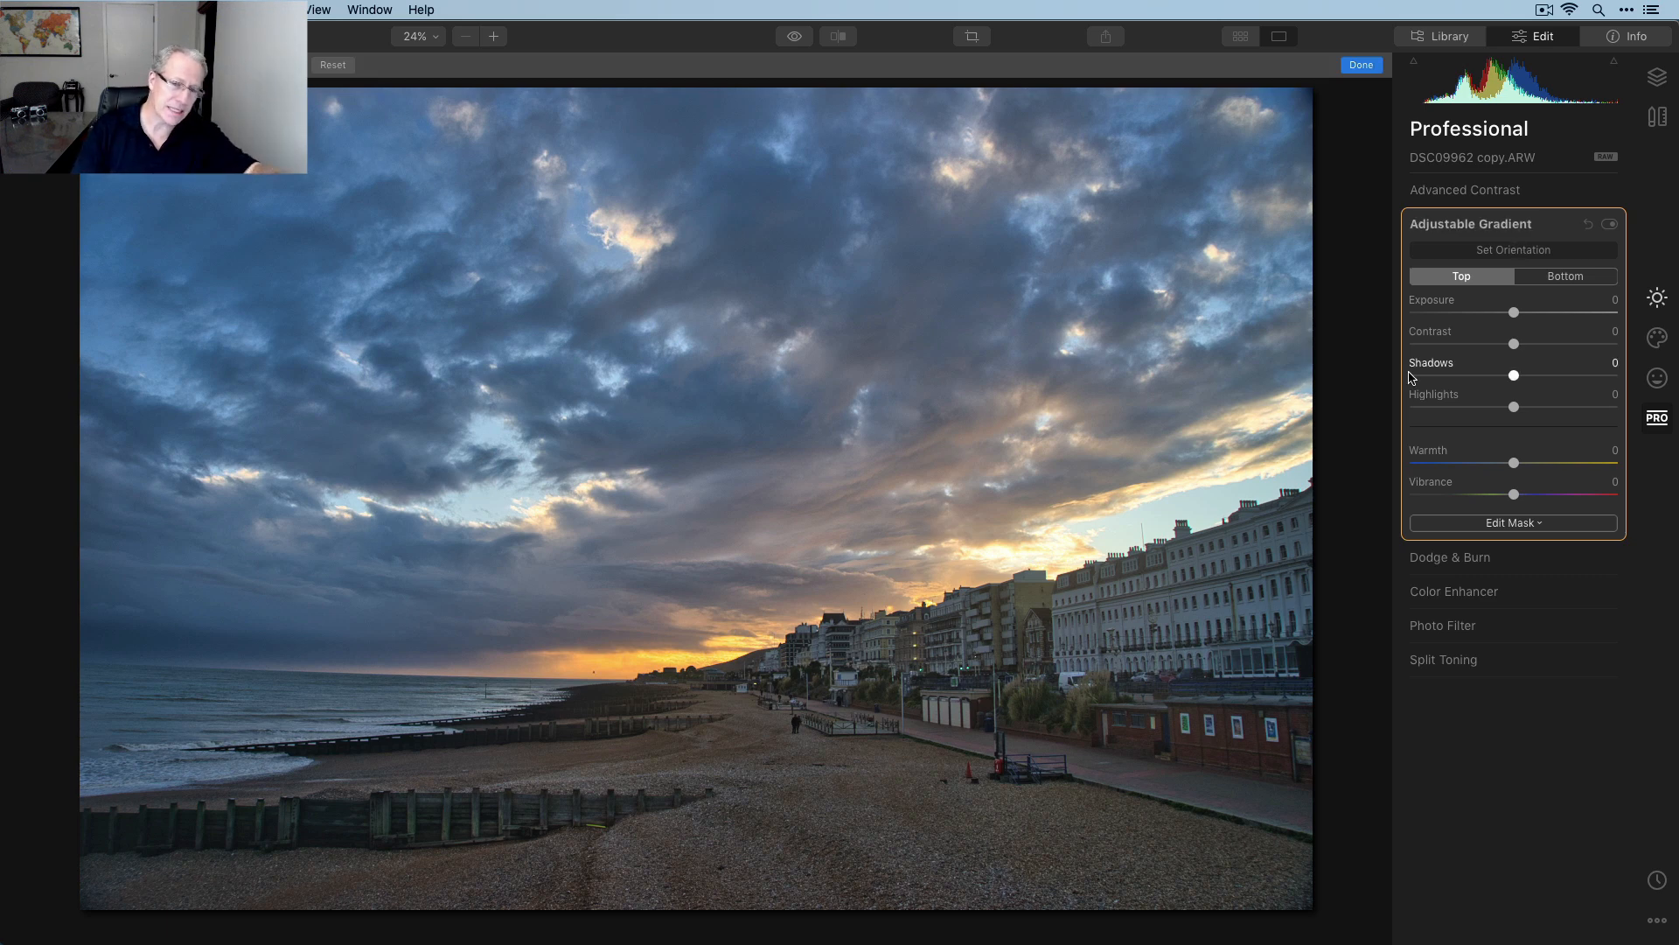
mouse_move(575, 579)
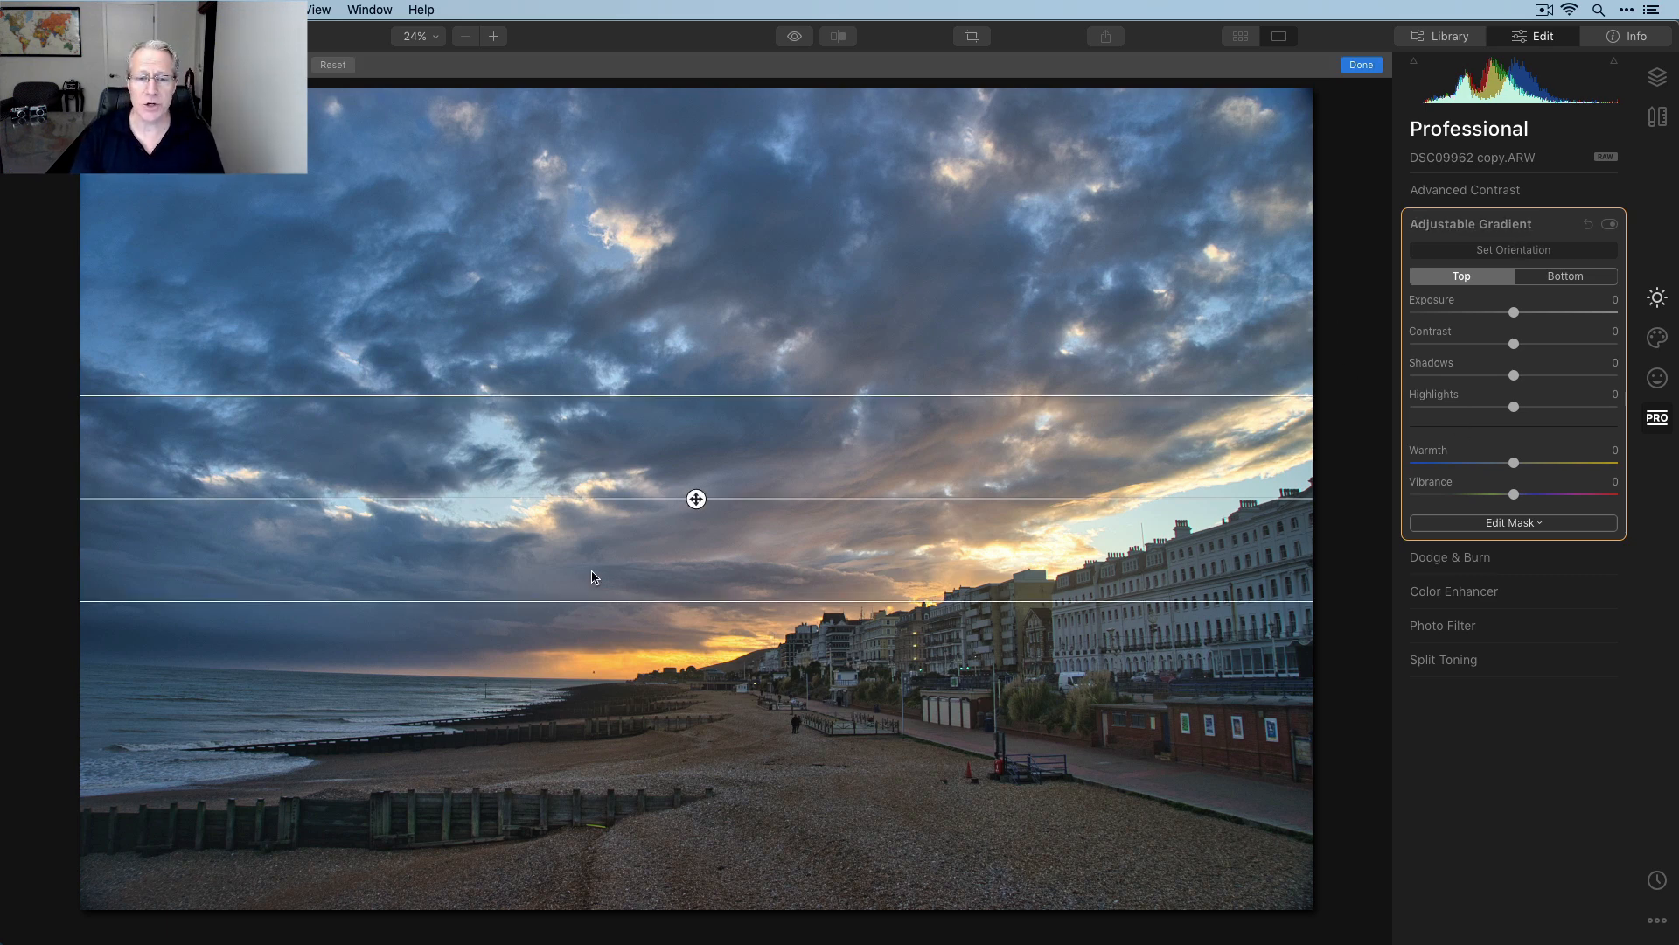
left_click_drag(926, 498, 895, 442)
left_click_drag(695, 499, 739, 652)
left_click_drag(686, 561, 749, 646)
left_click_drag(924, 601, 922, 610)
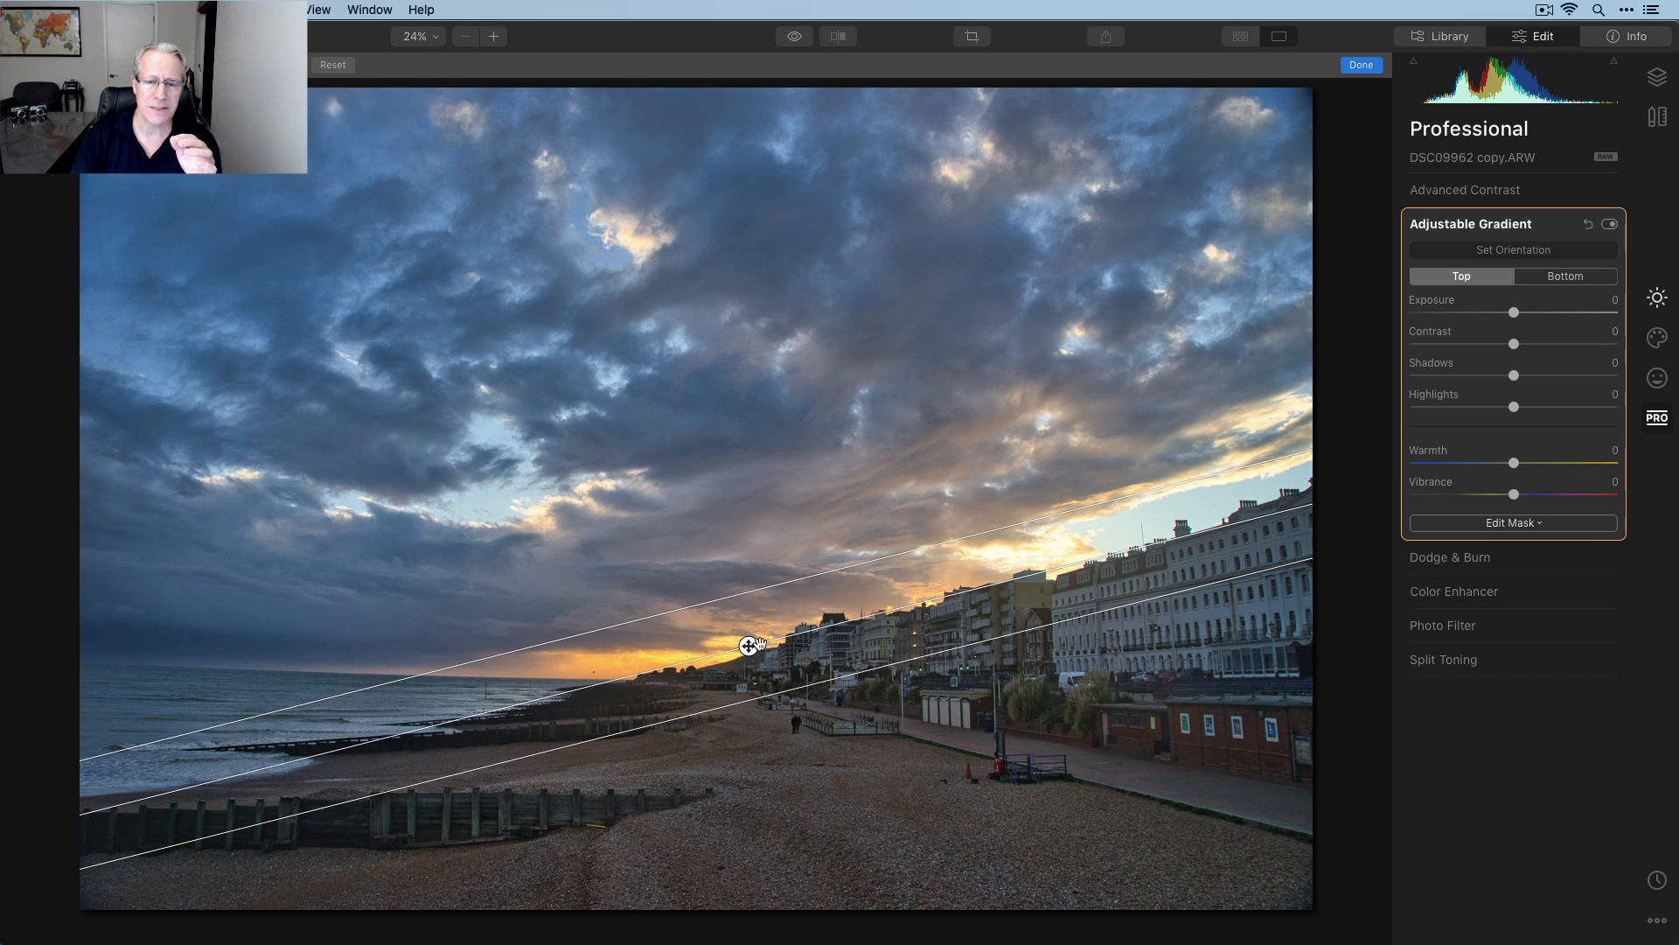
left_click_drag(739, 594, 741, 554)
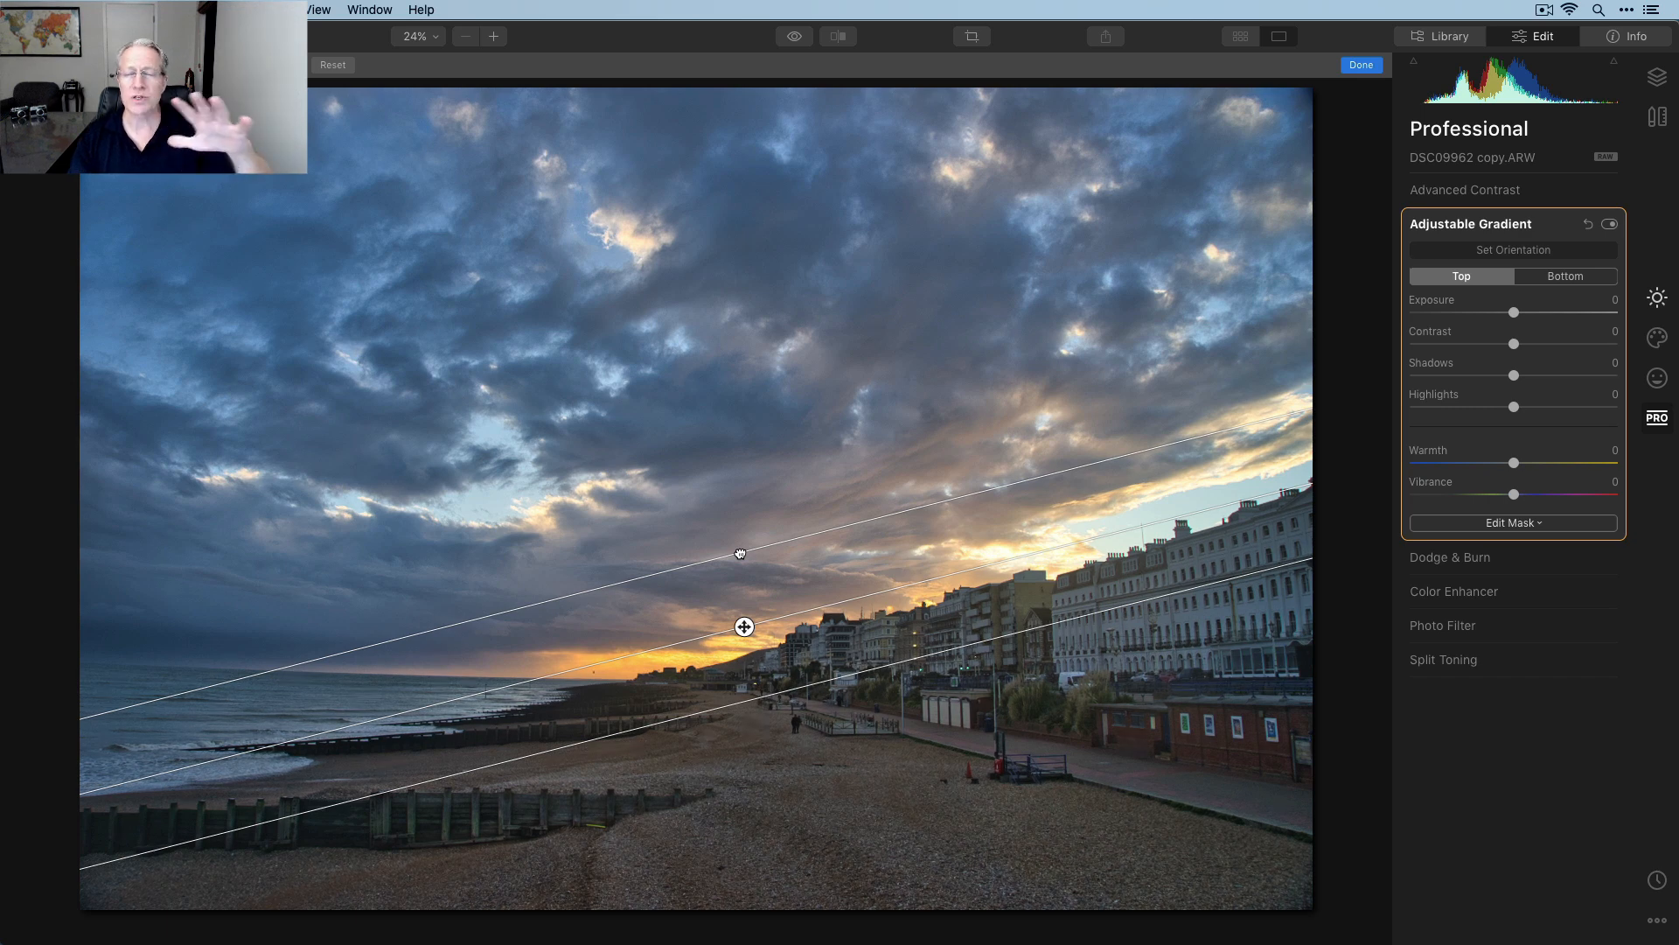
left_click_drag(740, 554, 742, 572)
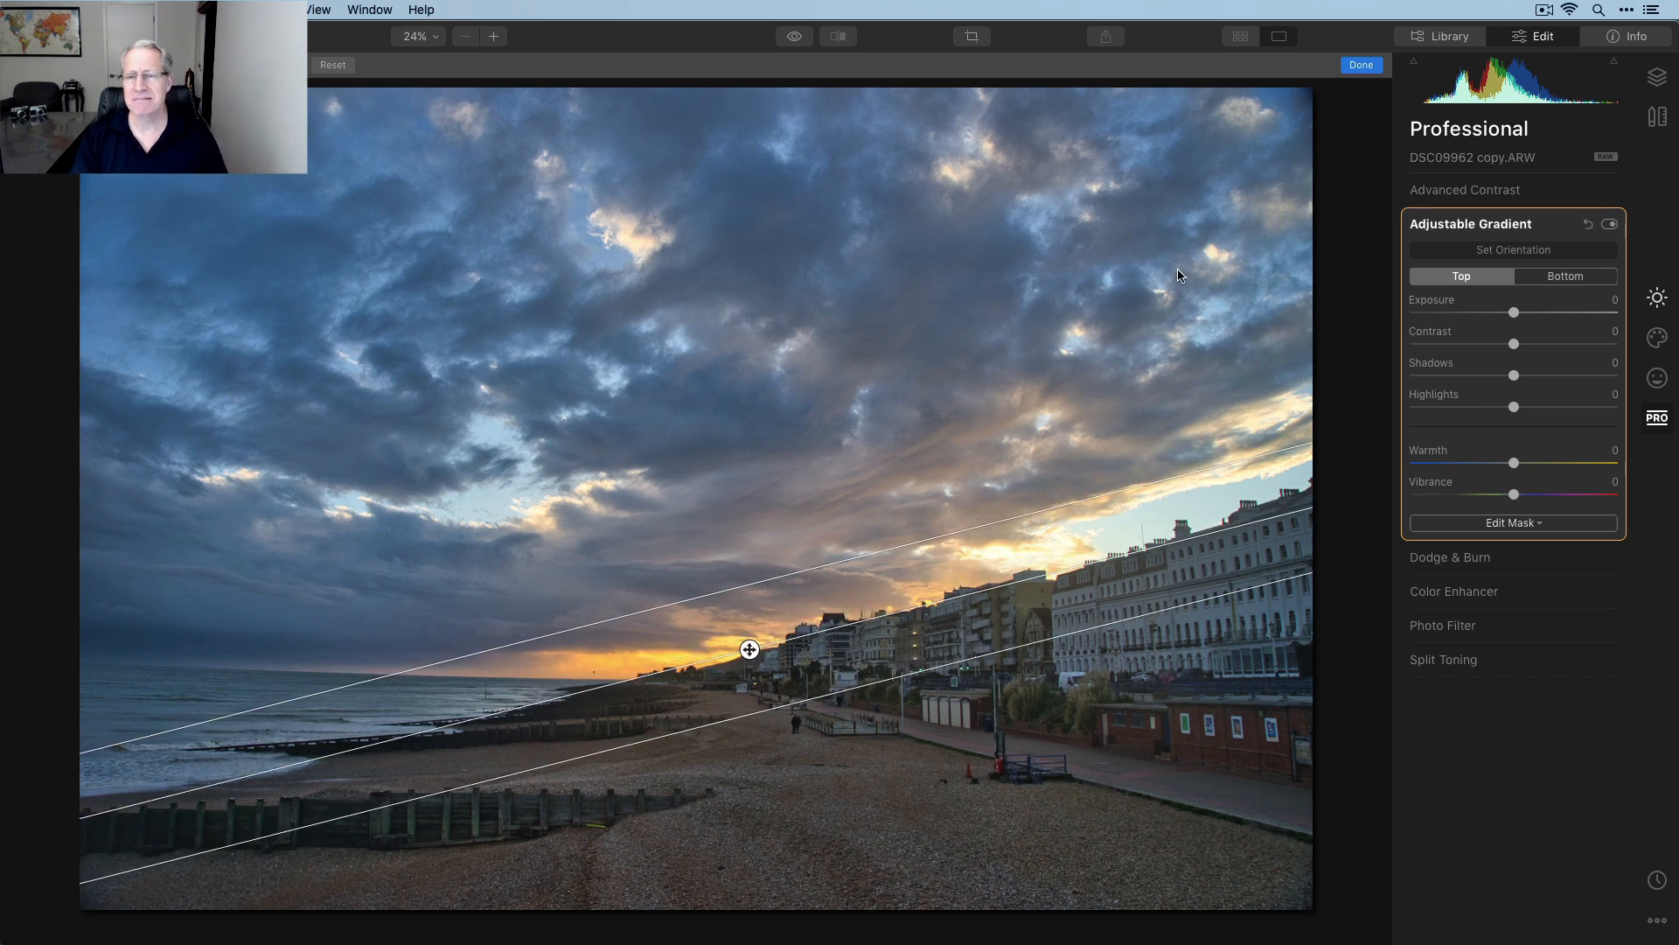
left_click(1366, 68)
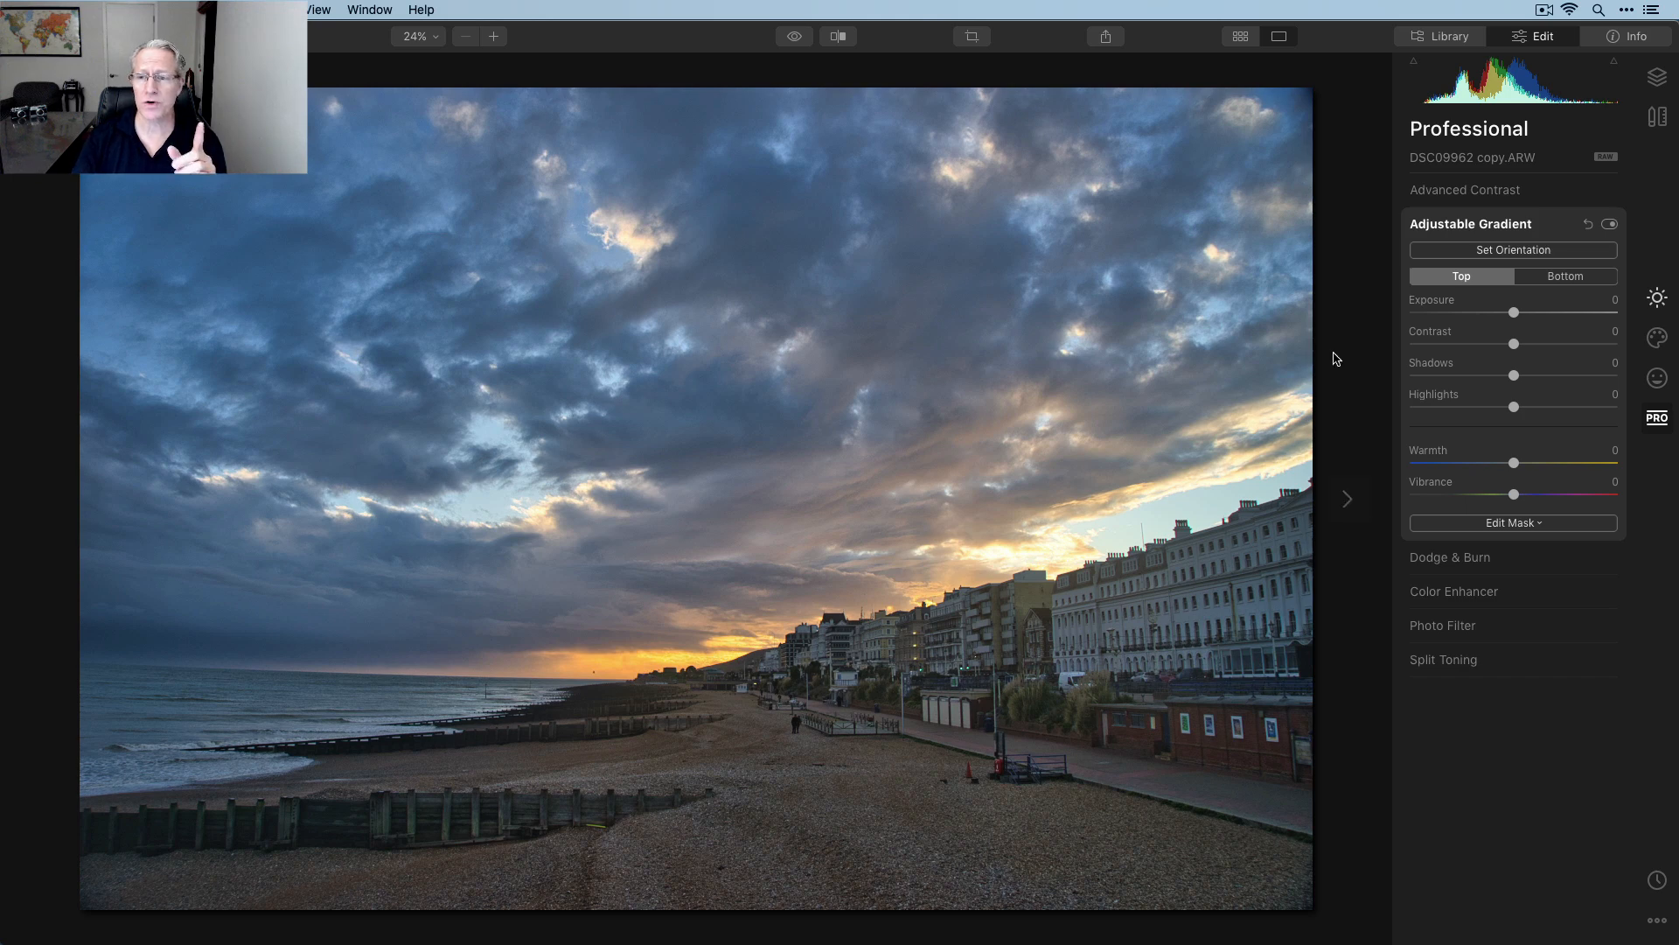
Set the gradient's top area to contrast 29, highlights -34, warmth 17 and vibrance 3, and compare with and without it
left_click_drag(1506, 342, 1547, 347)
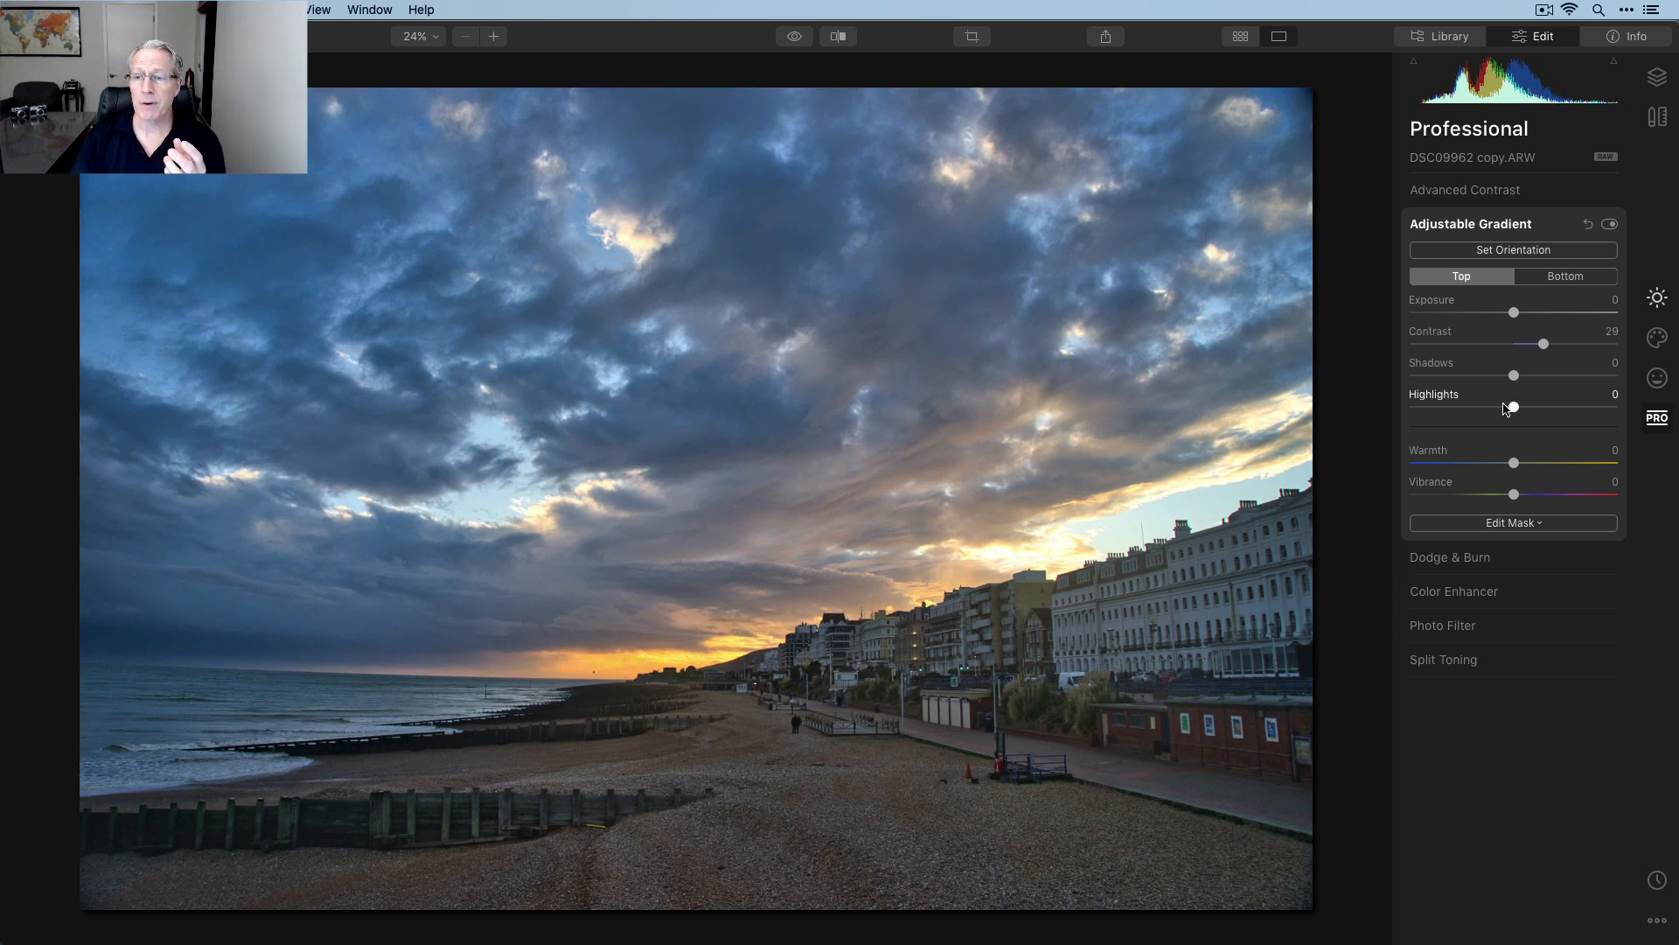
left_click_drag(1514, 408, 1477, 410)
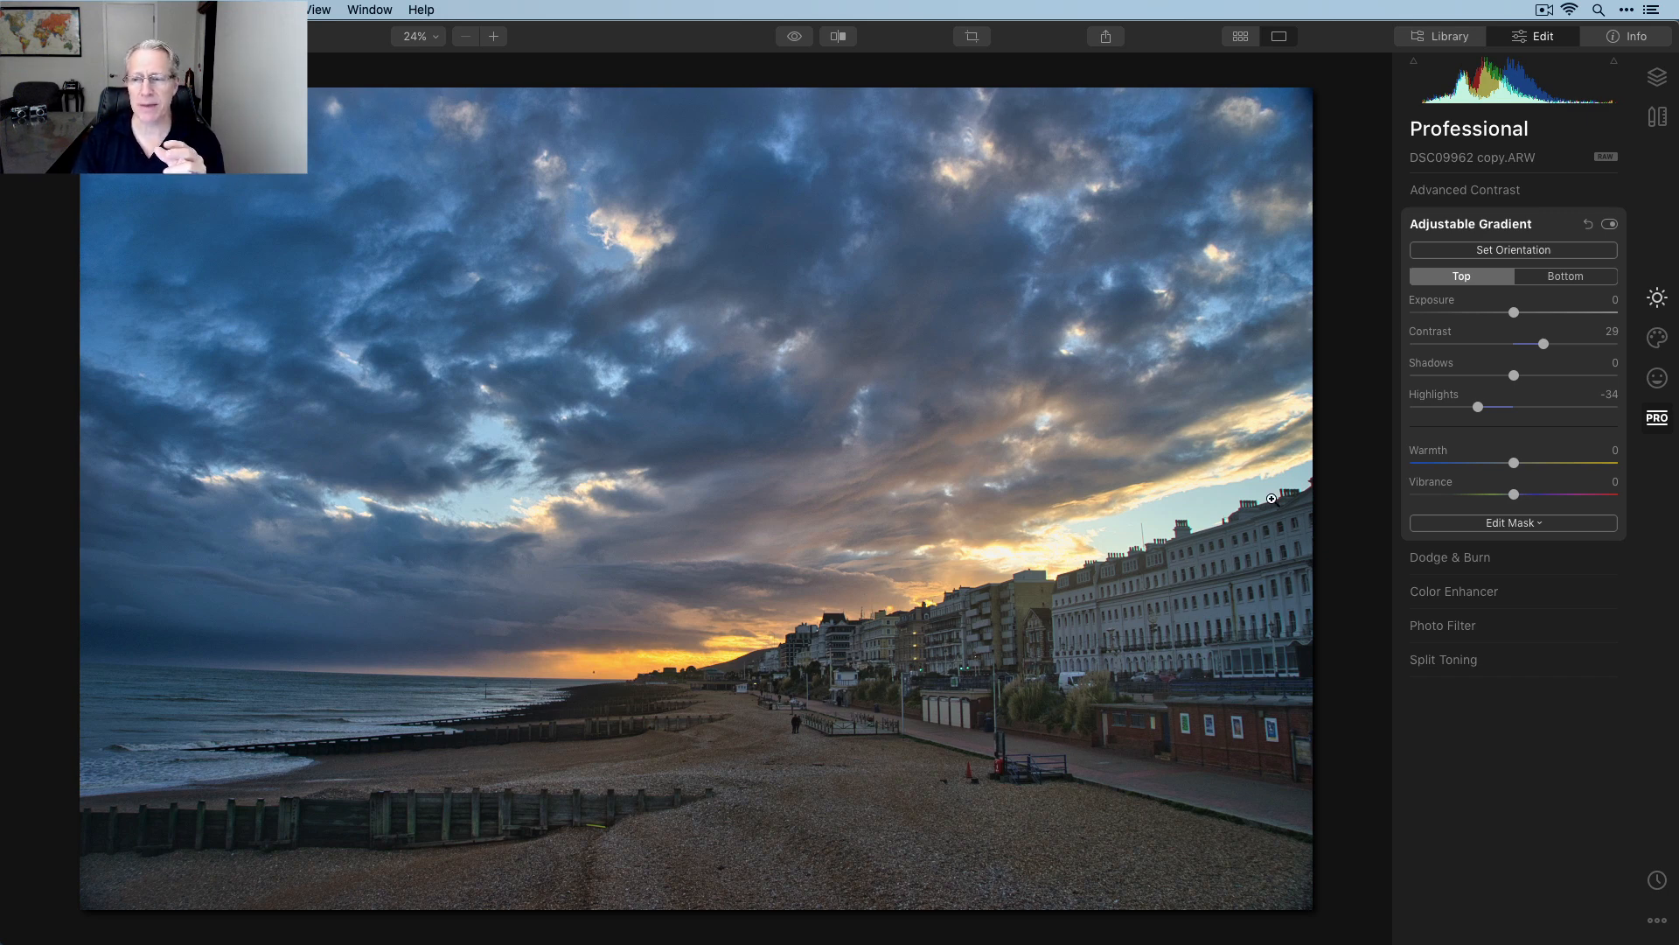
left_click_drag(1513, 463, 1531, 463)
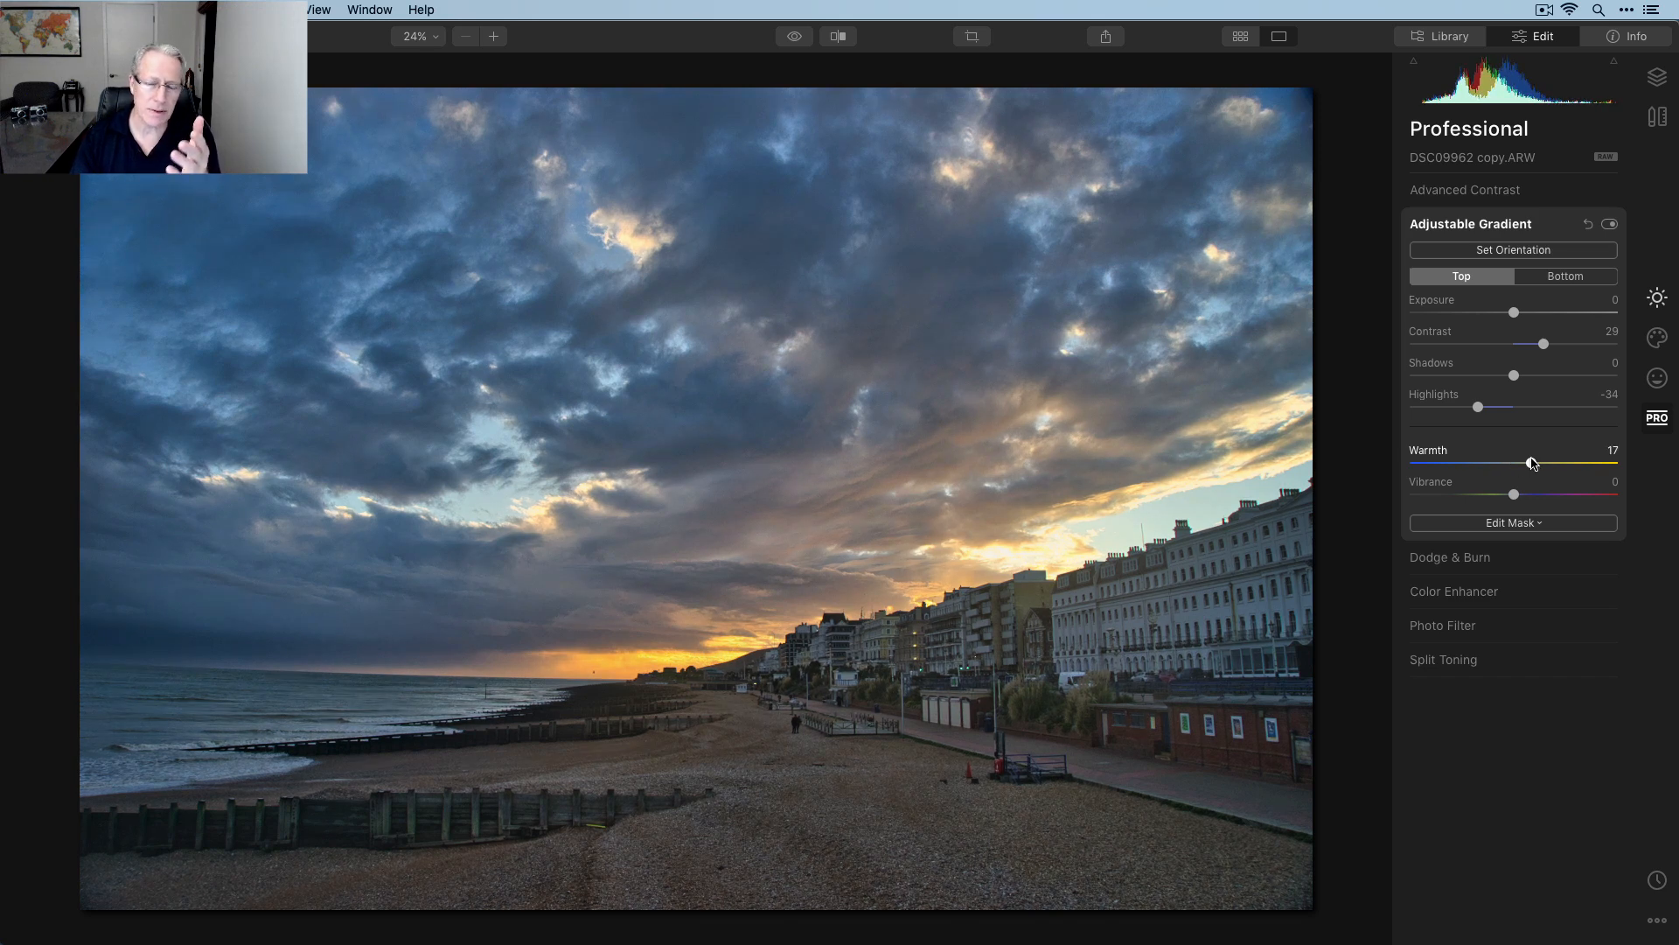
left_click_drag(1513, 495, 1519, 495)
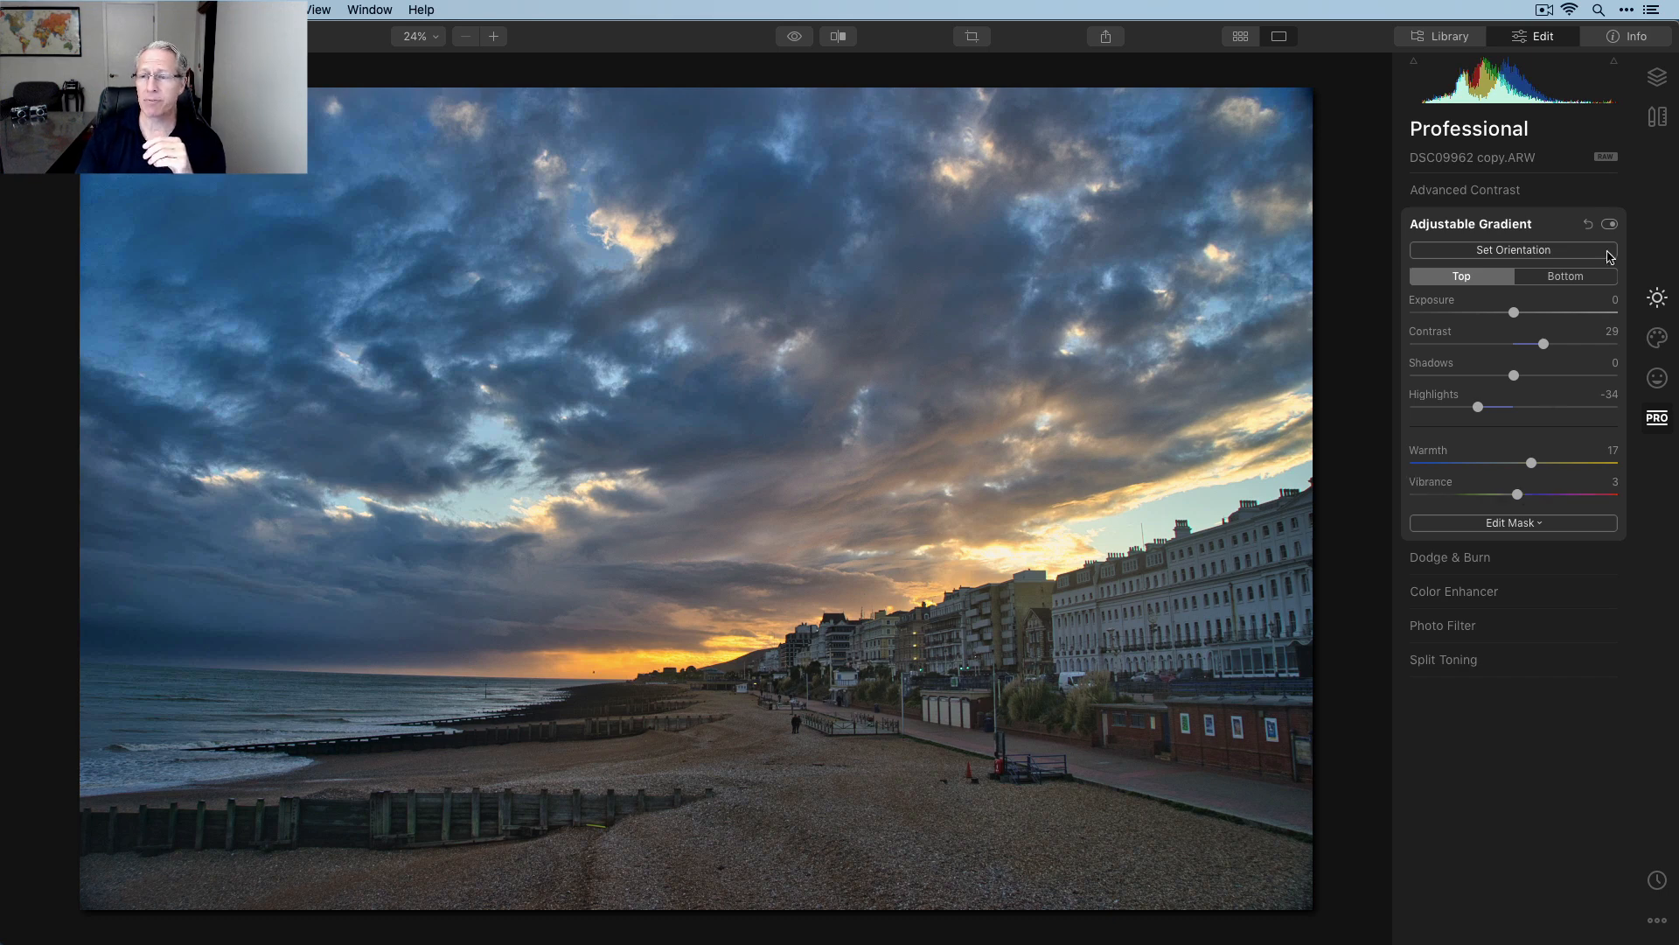
left_click(1610, 225)
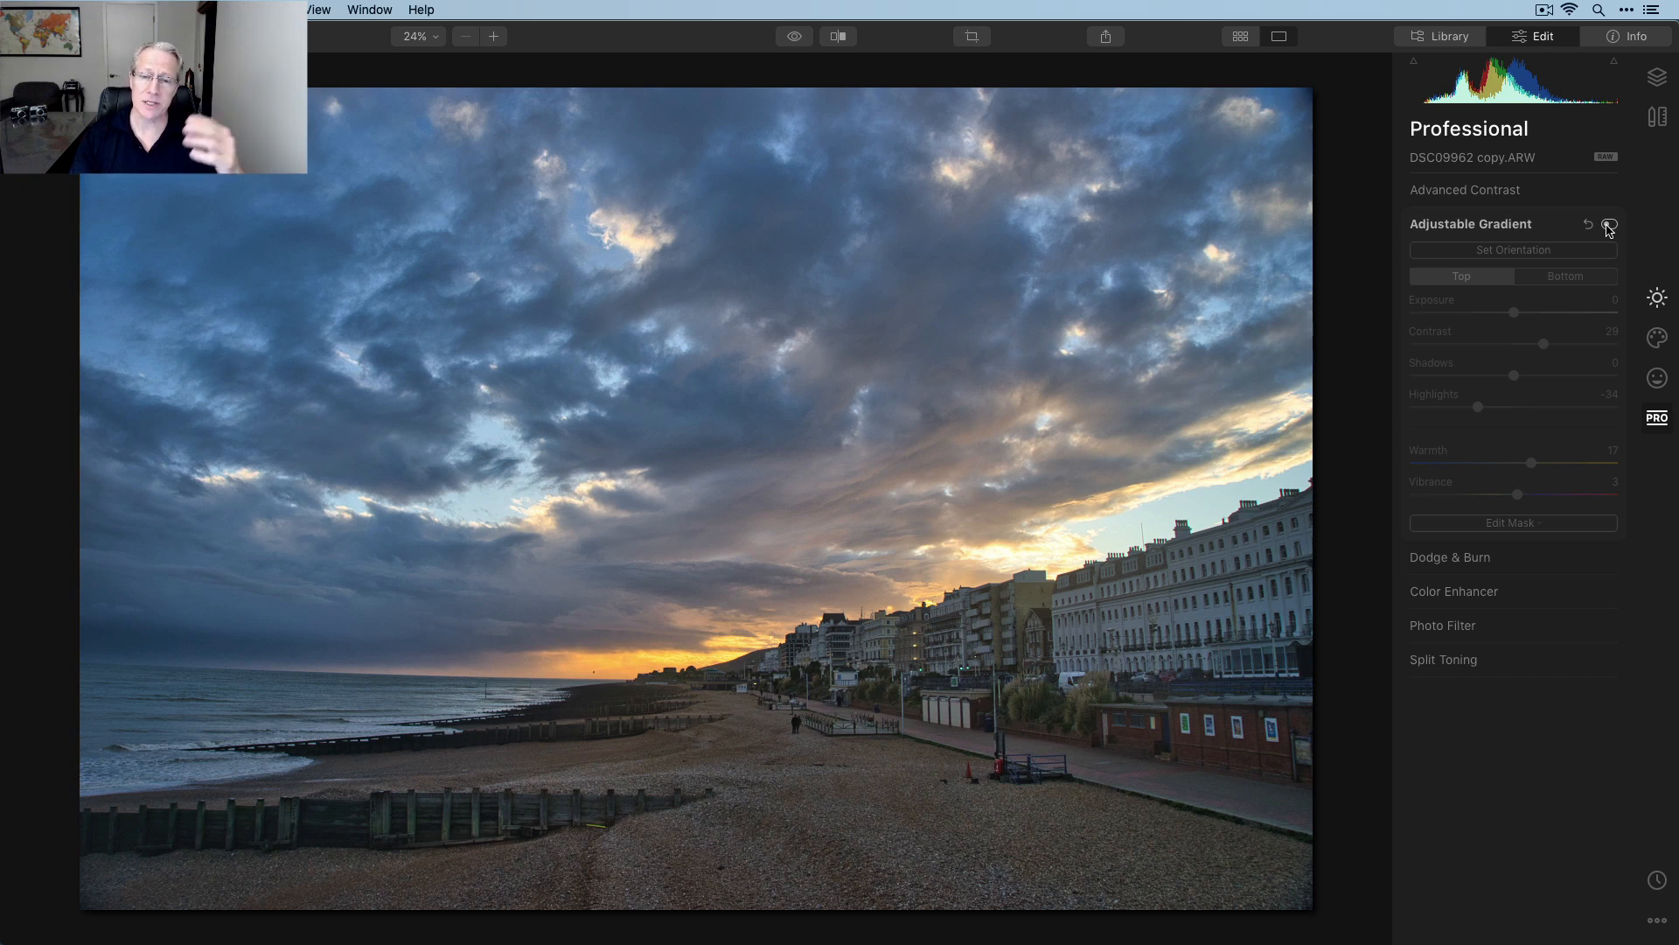
left_click(1609, 225)
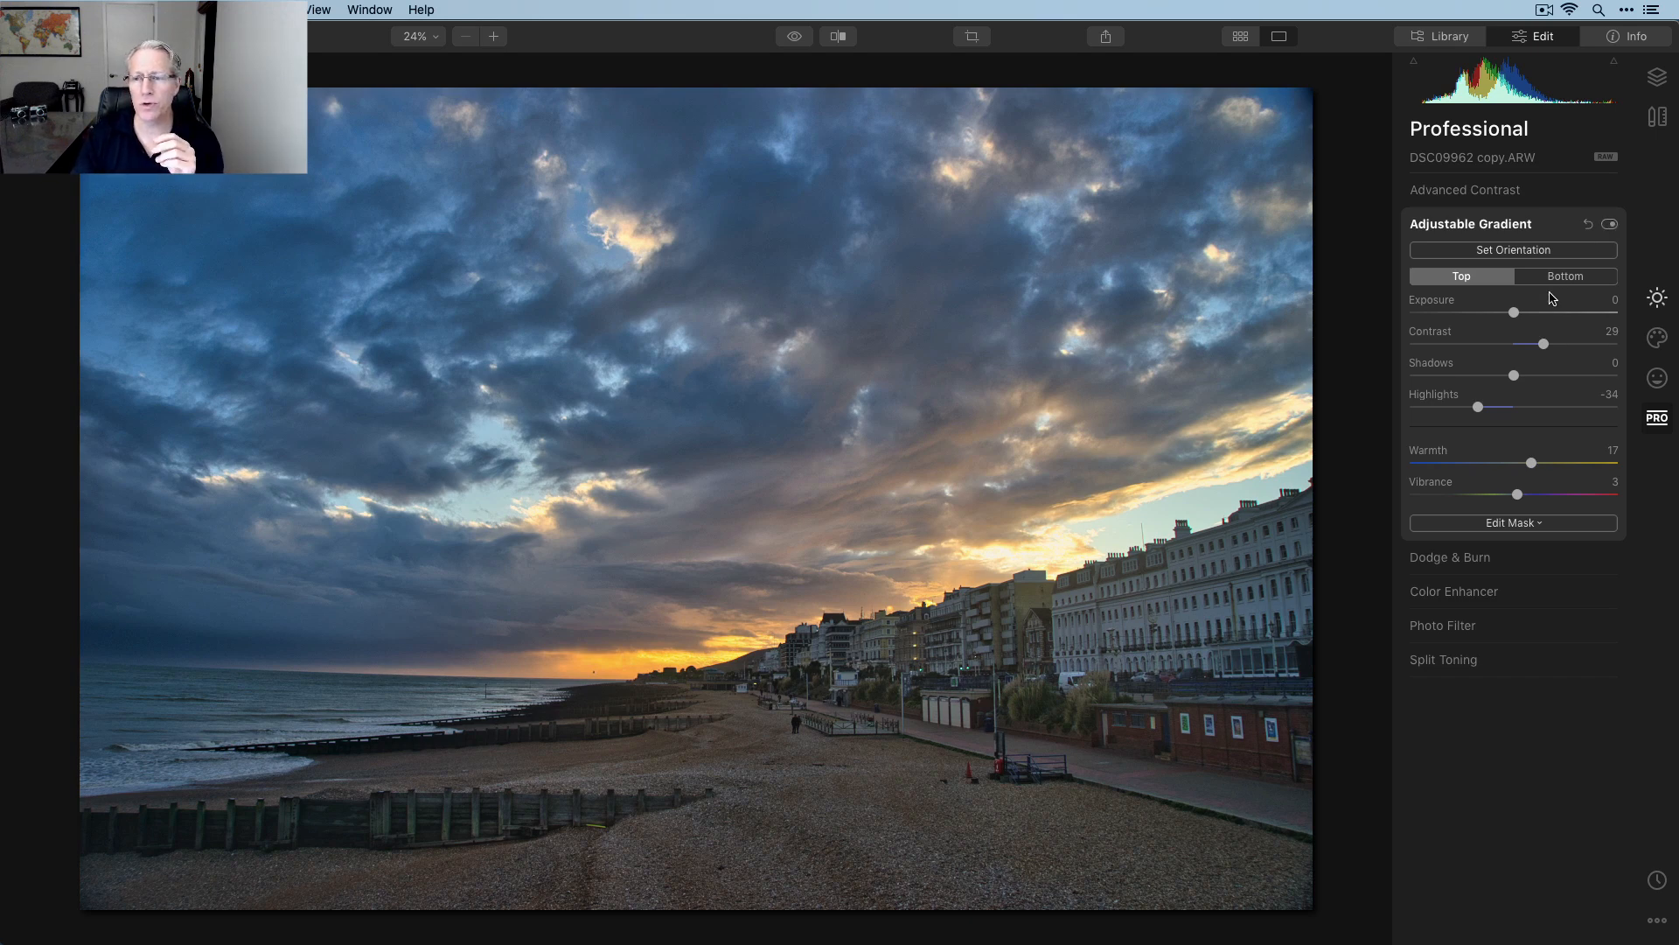
Refine the gradient's top area to exposure 9 and contrast 30, checking the sky with and without the gradient
mouse_move(1514, 312)
left_mouse_down()
mouse_move(1542, 345)
mouse_move(1525, 315)
left_mouse_up()
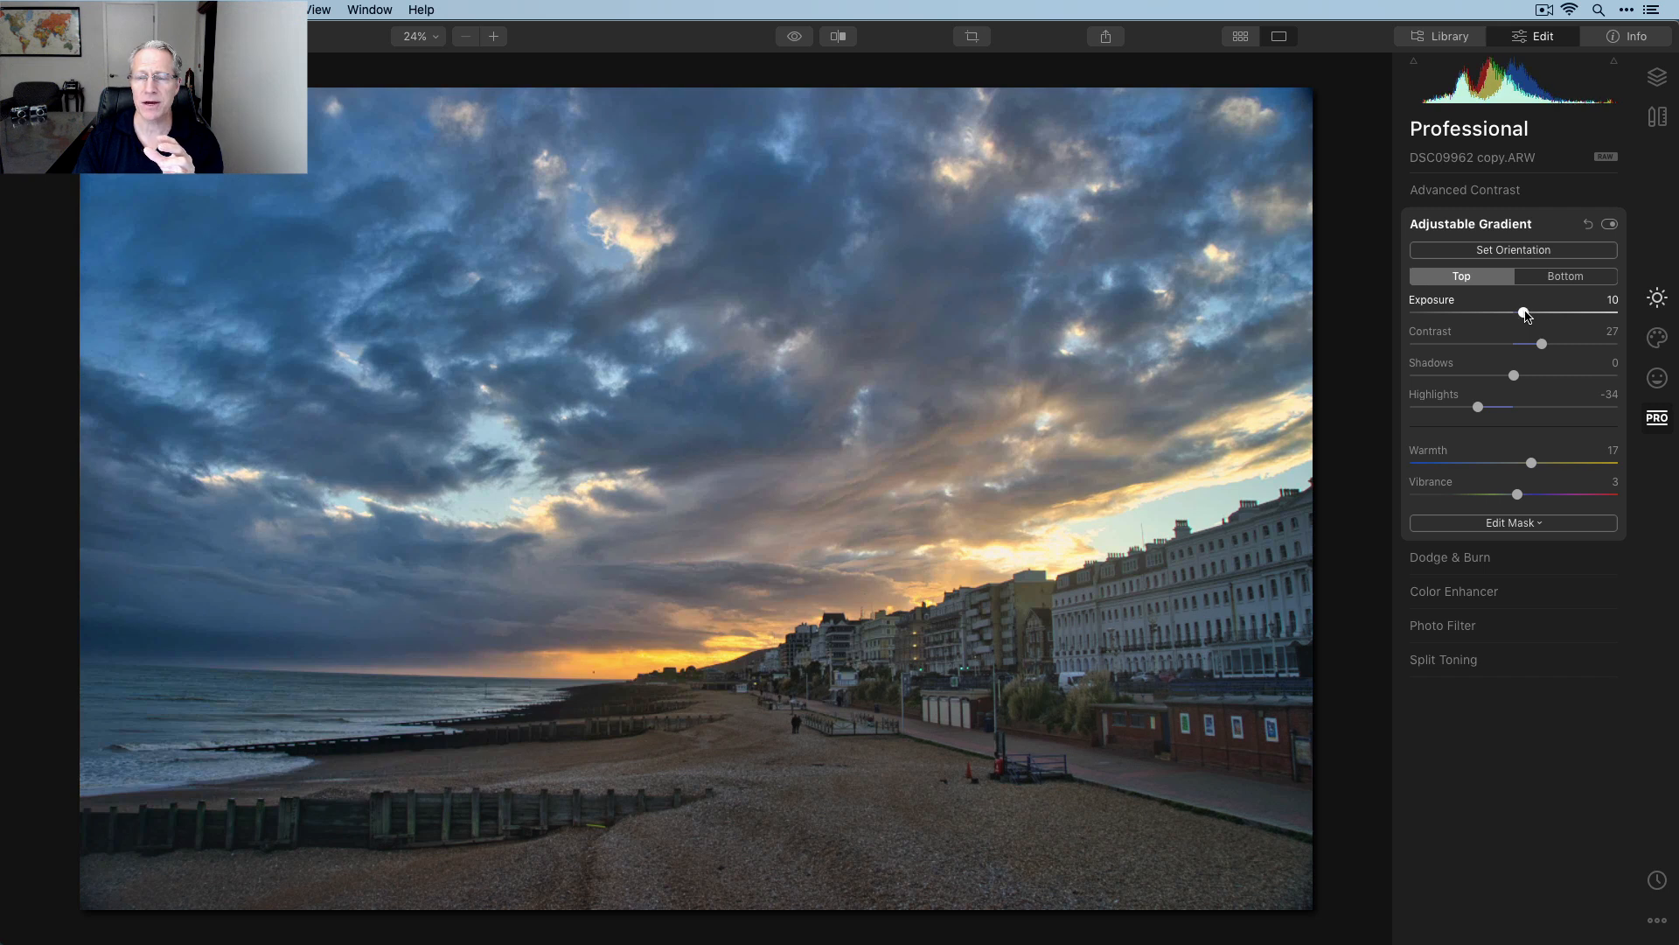
left_click(1609, 224)
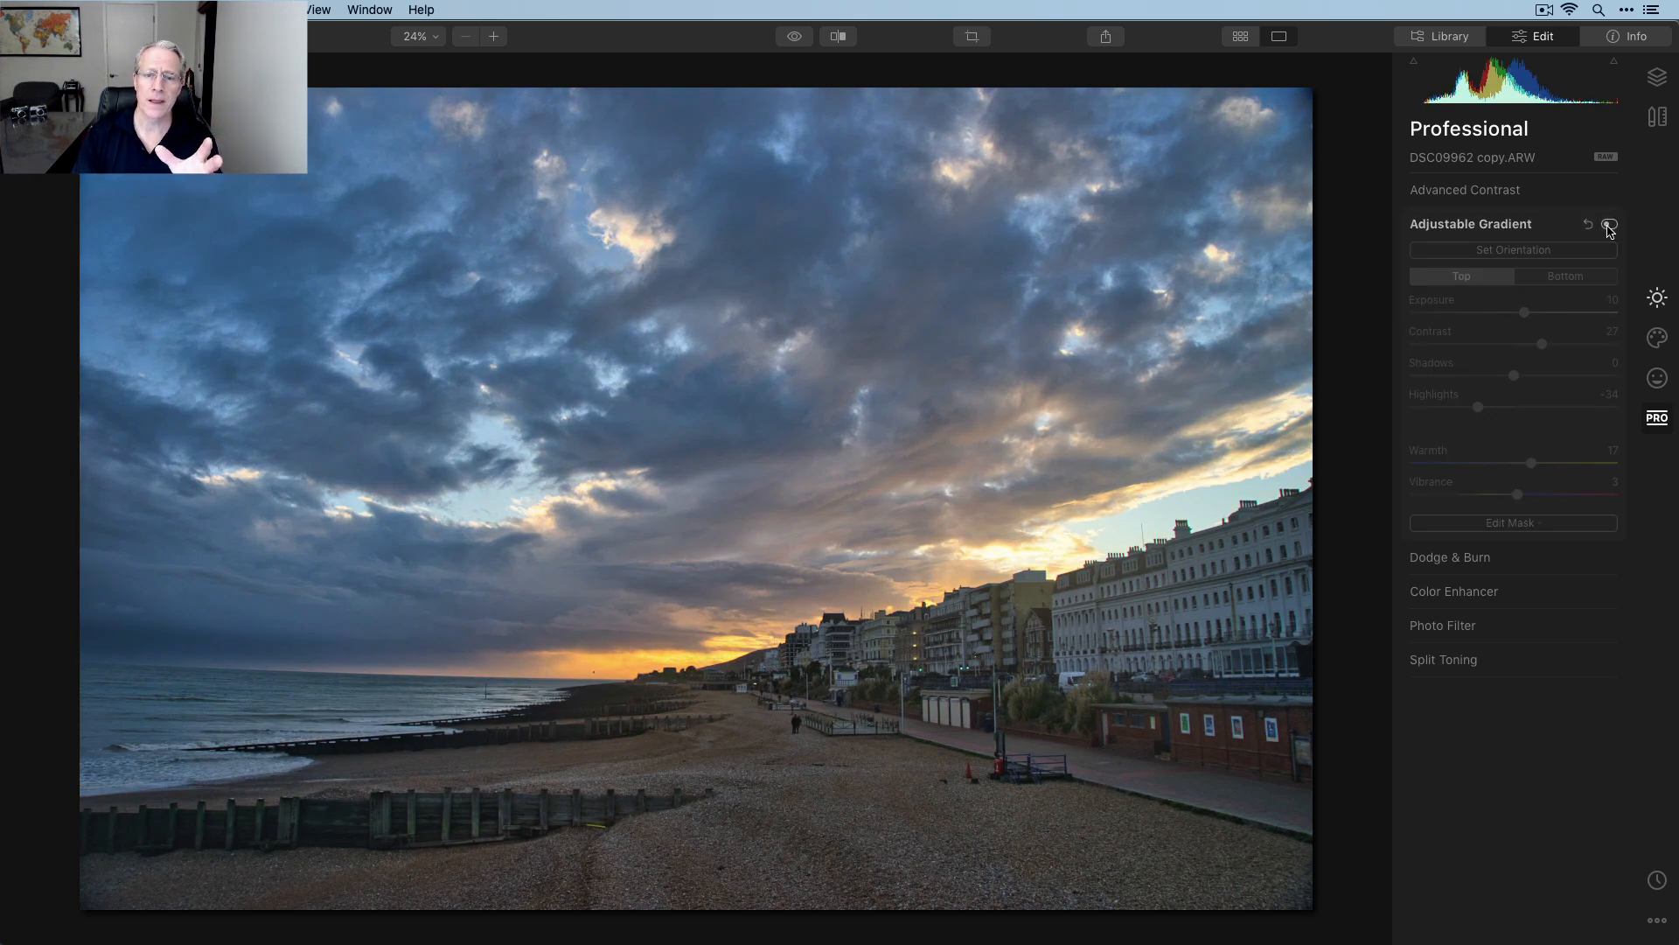
left_click(1609, 225)
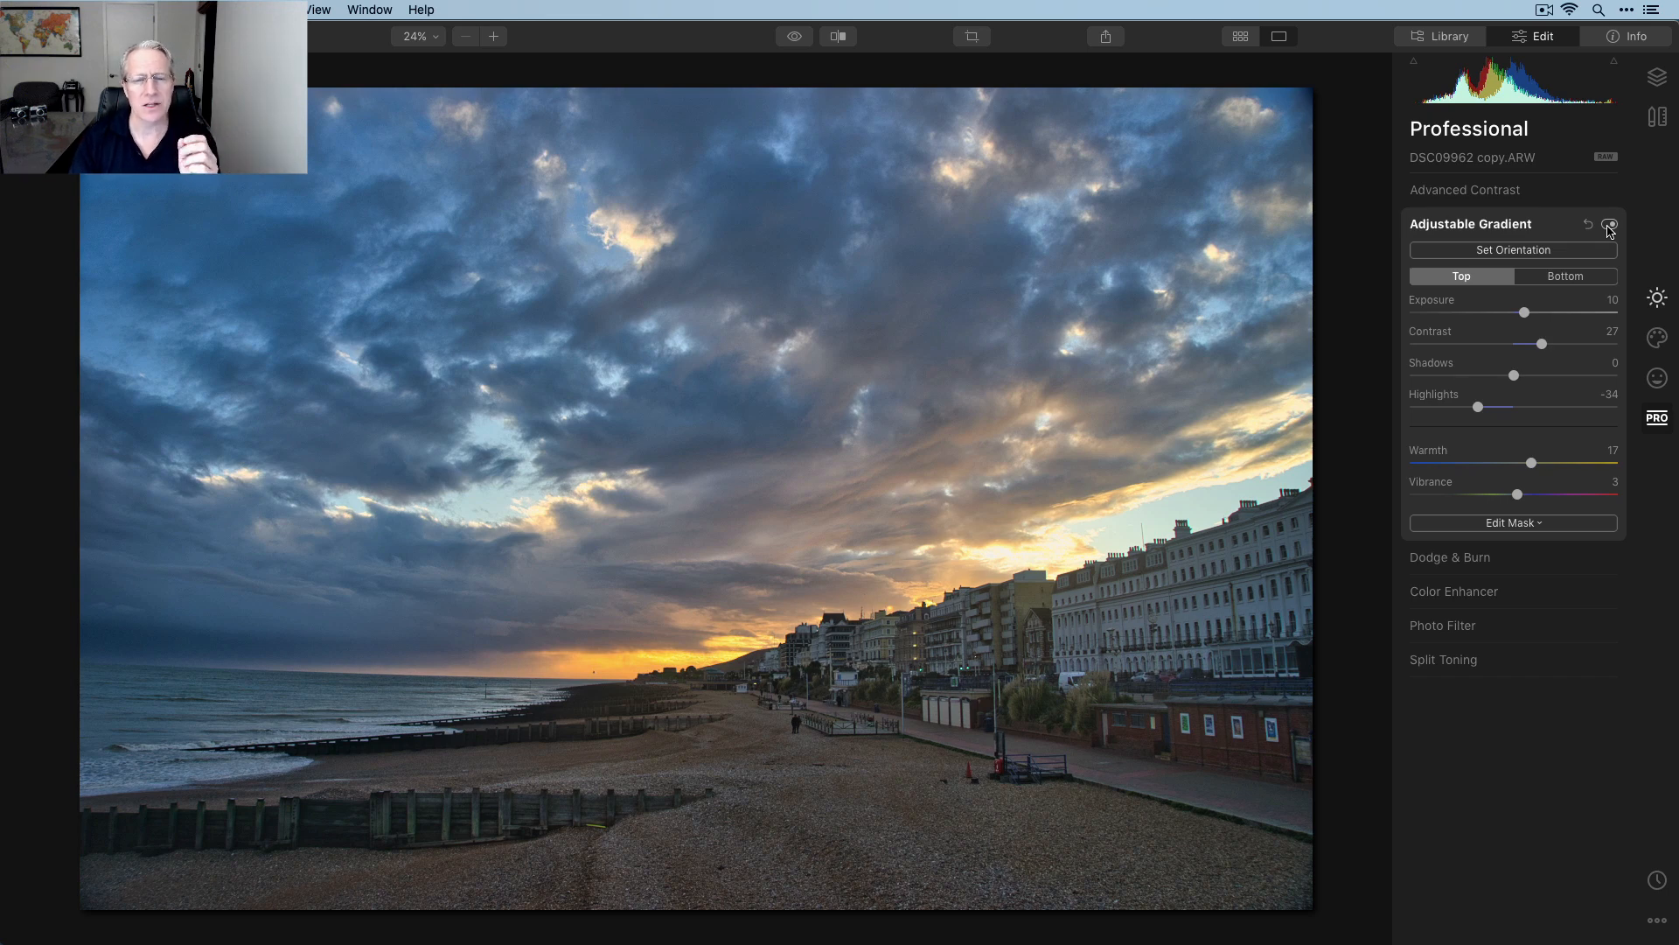
left_click_drag(1544, 349, 1548, 349)
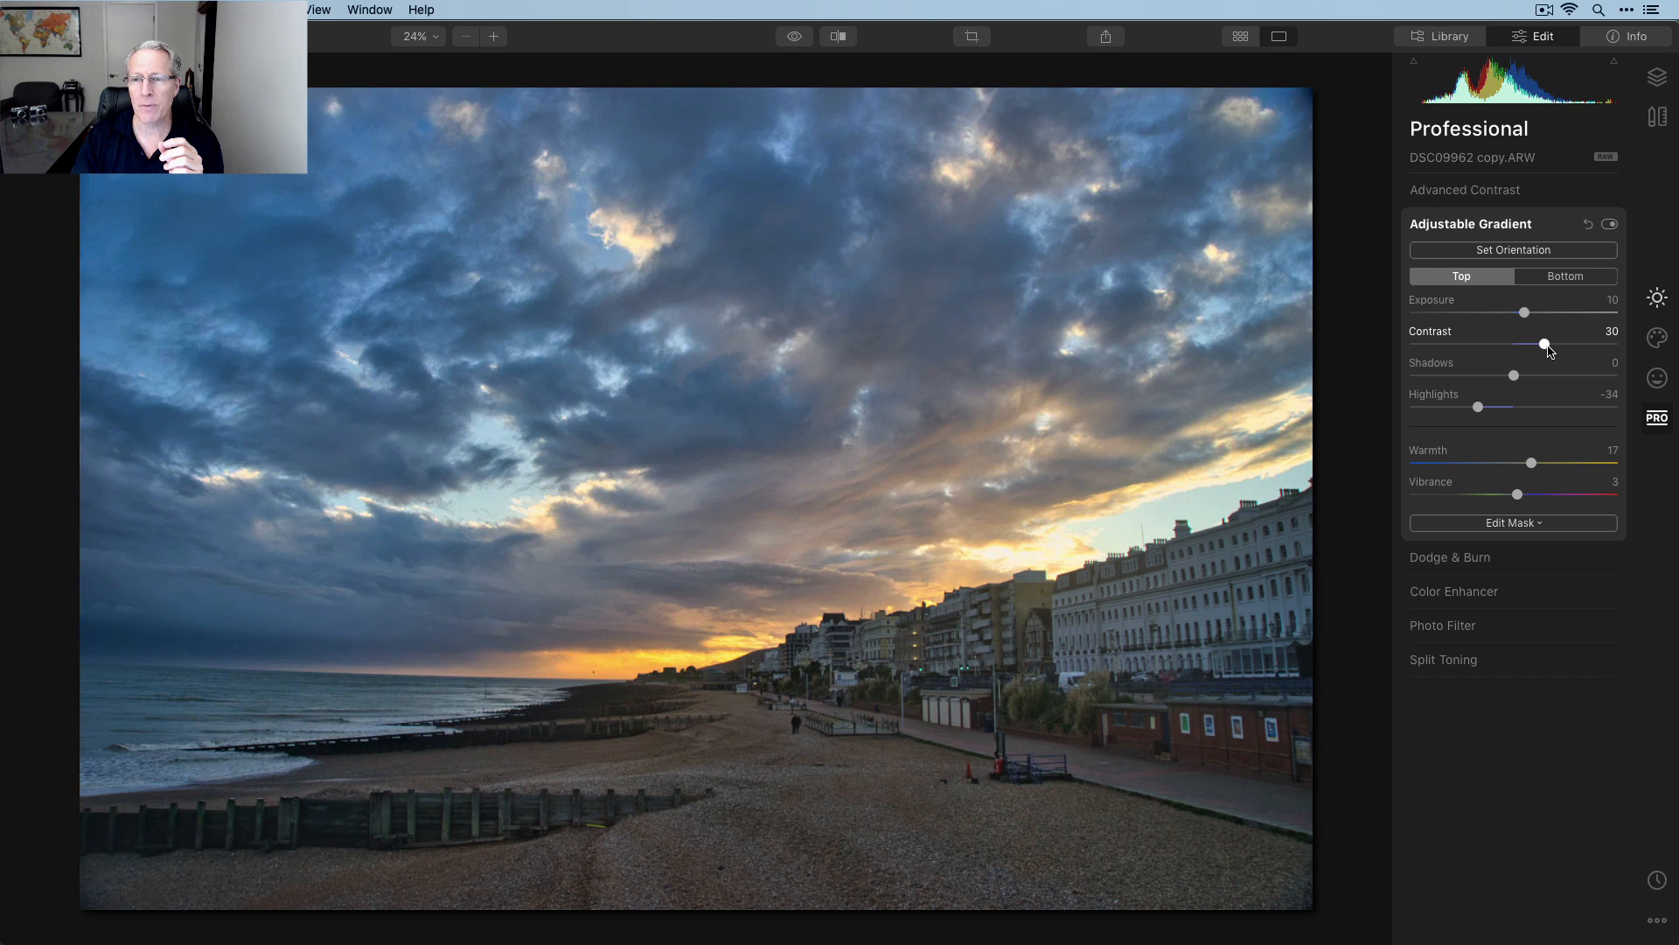
left_click_drag(1528, 318, 1526, 319)
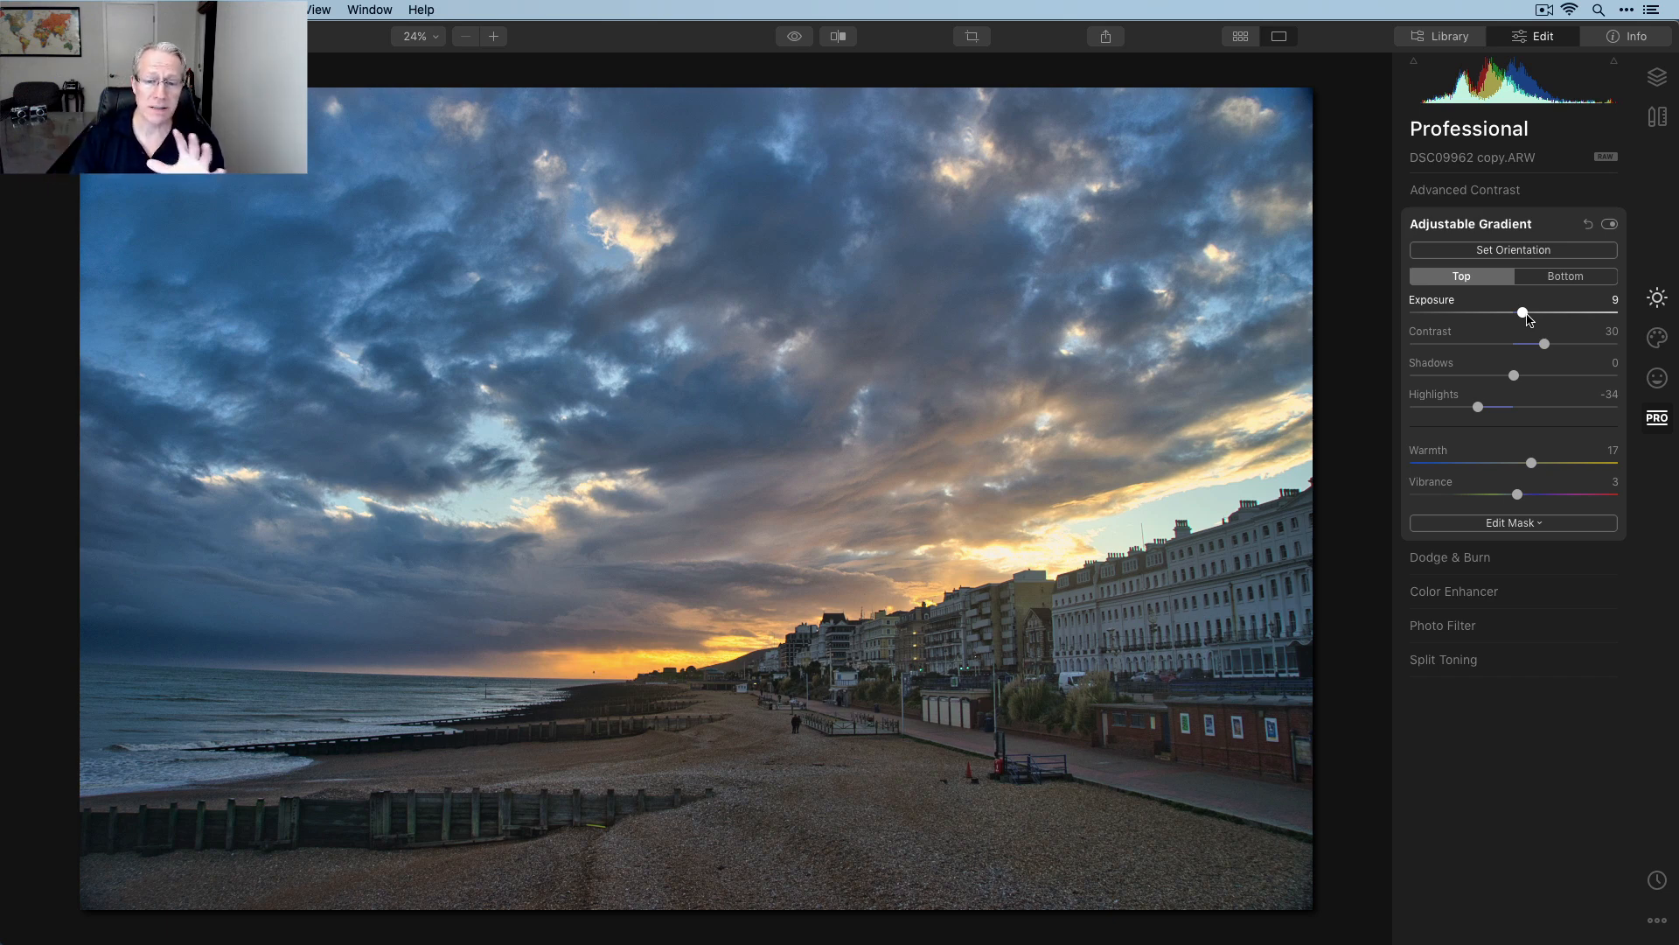
Set the Adjustable Gradient's bottom area to contrast 24 and exposure -21 to deepen the beach foreground
left_click(1562, 278)
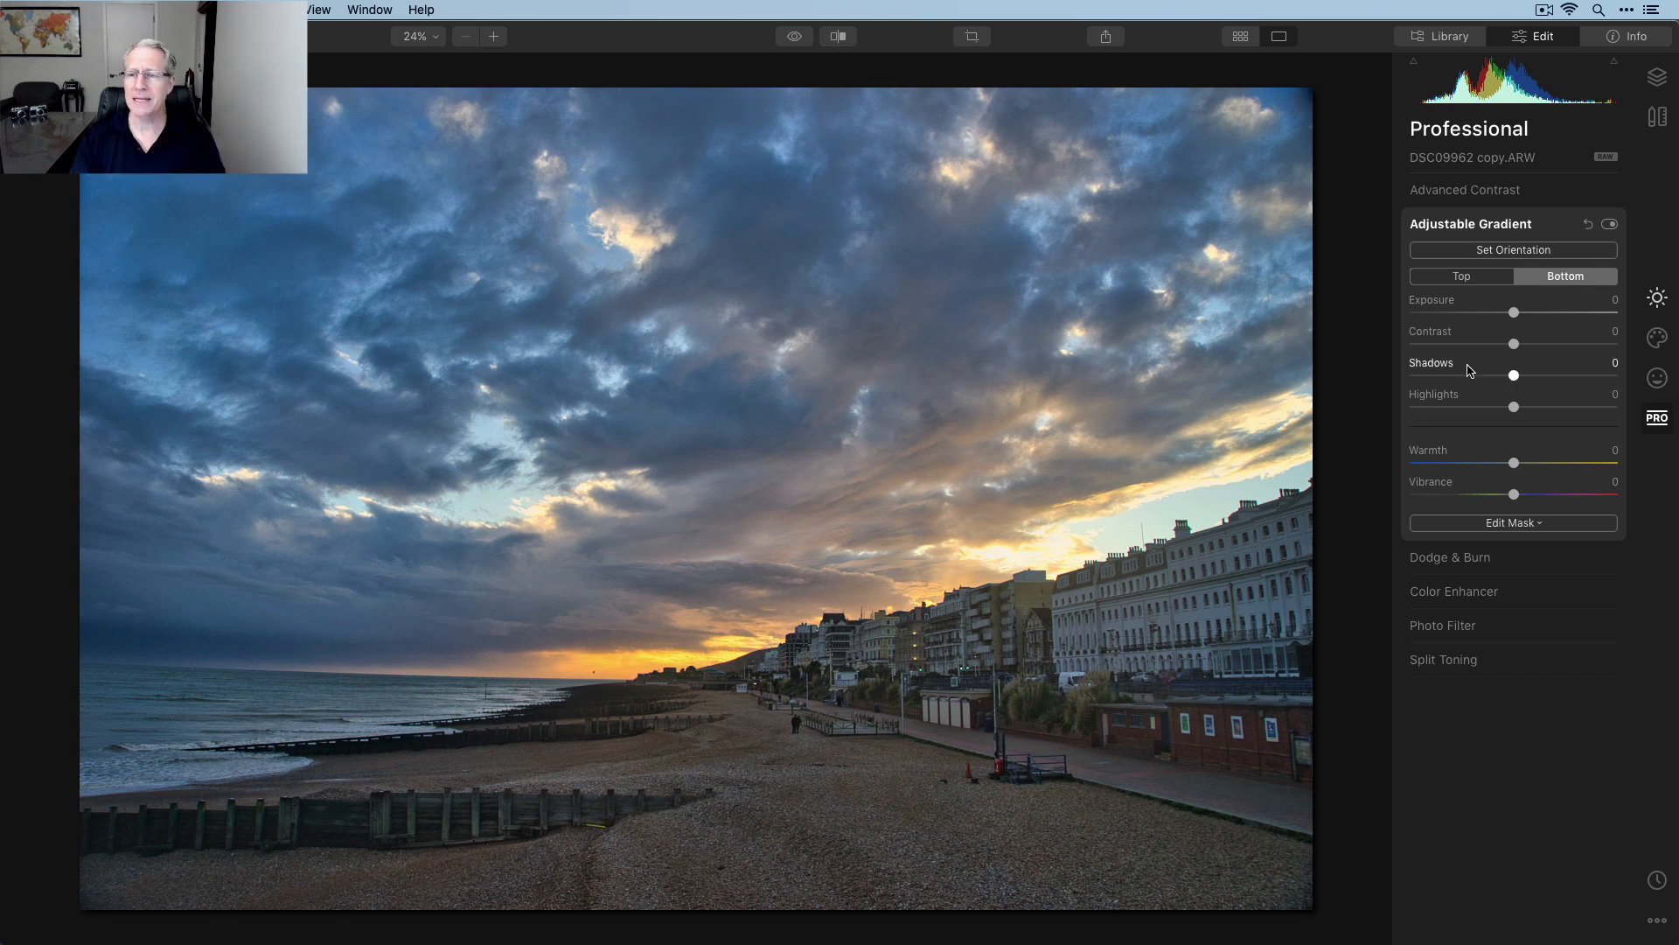
left_click_drag(1515, 344, 1494, 317)
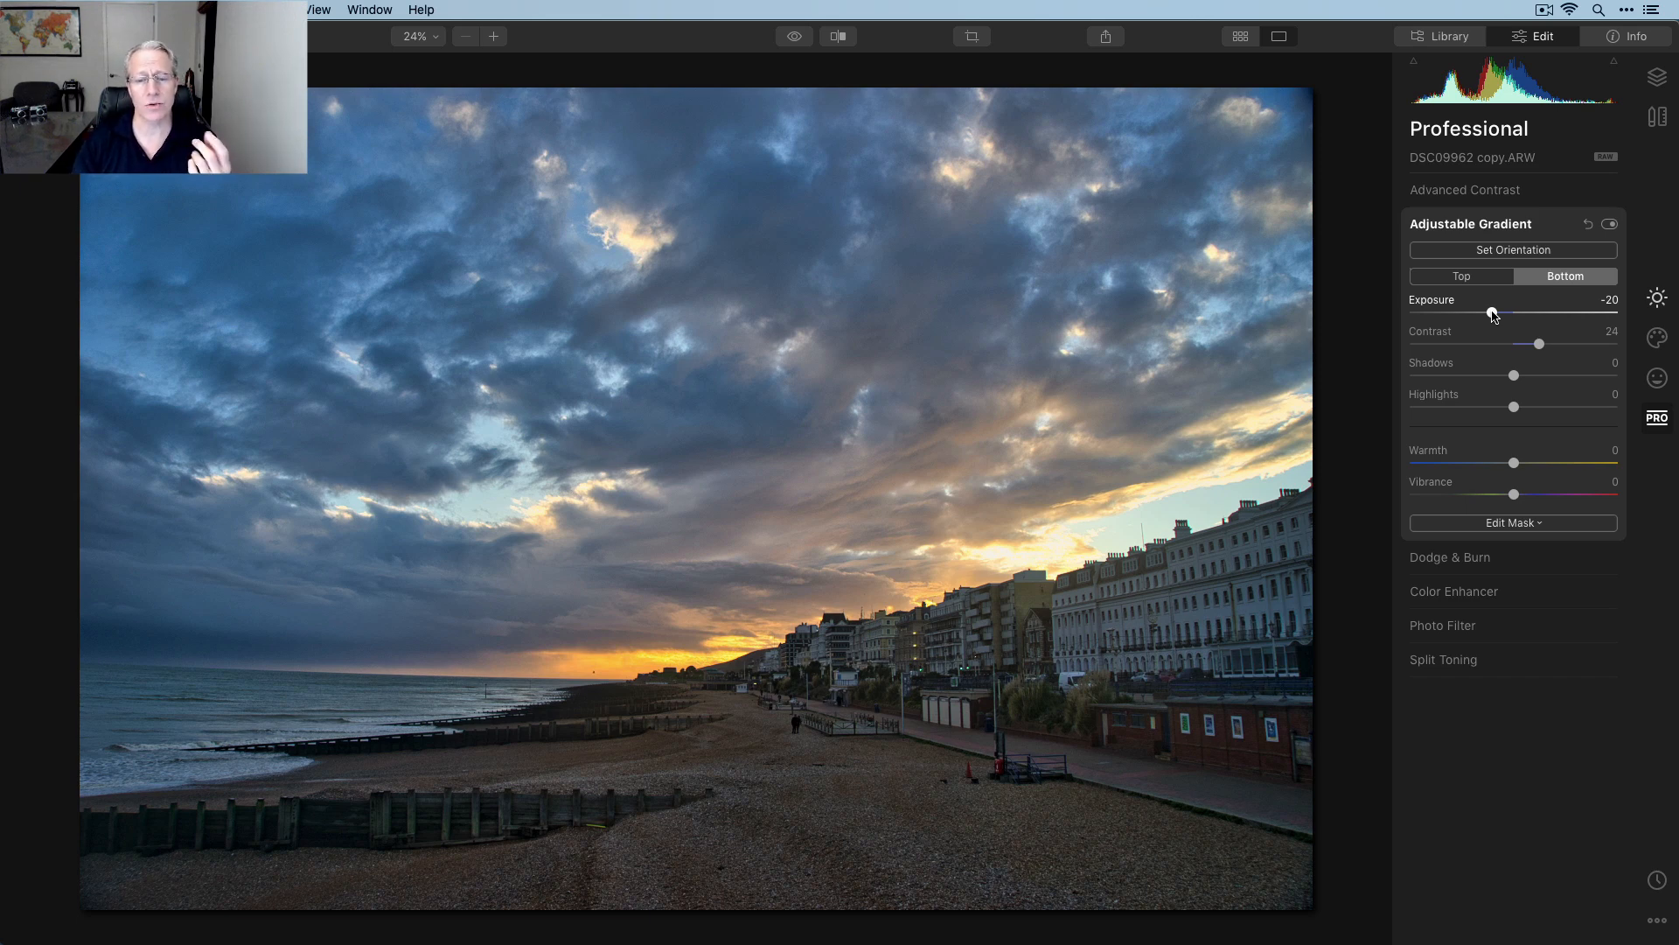
left_click_drag(1493, 316, 1503, 316)
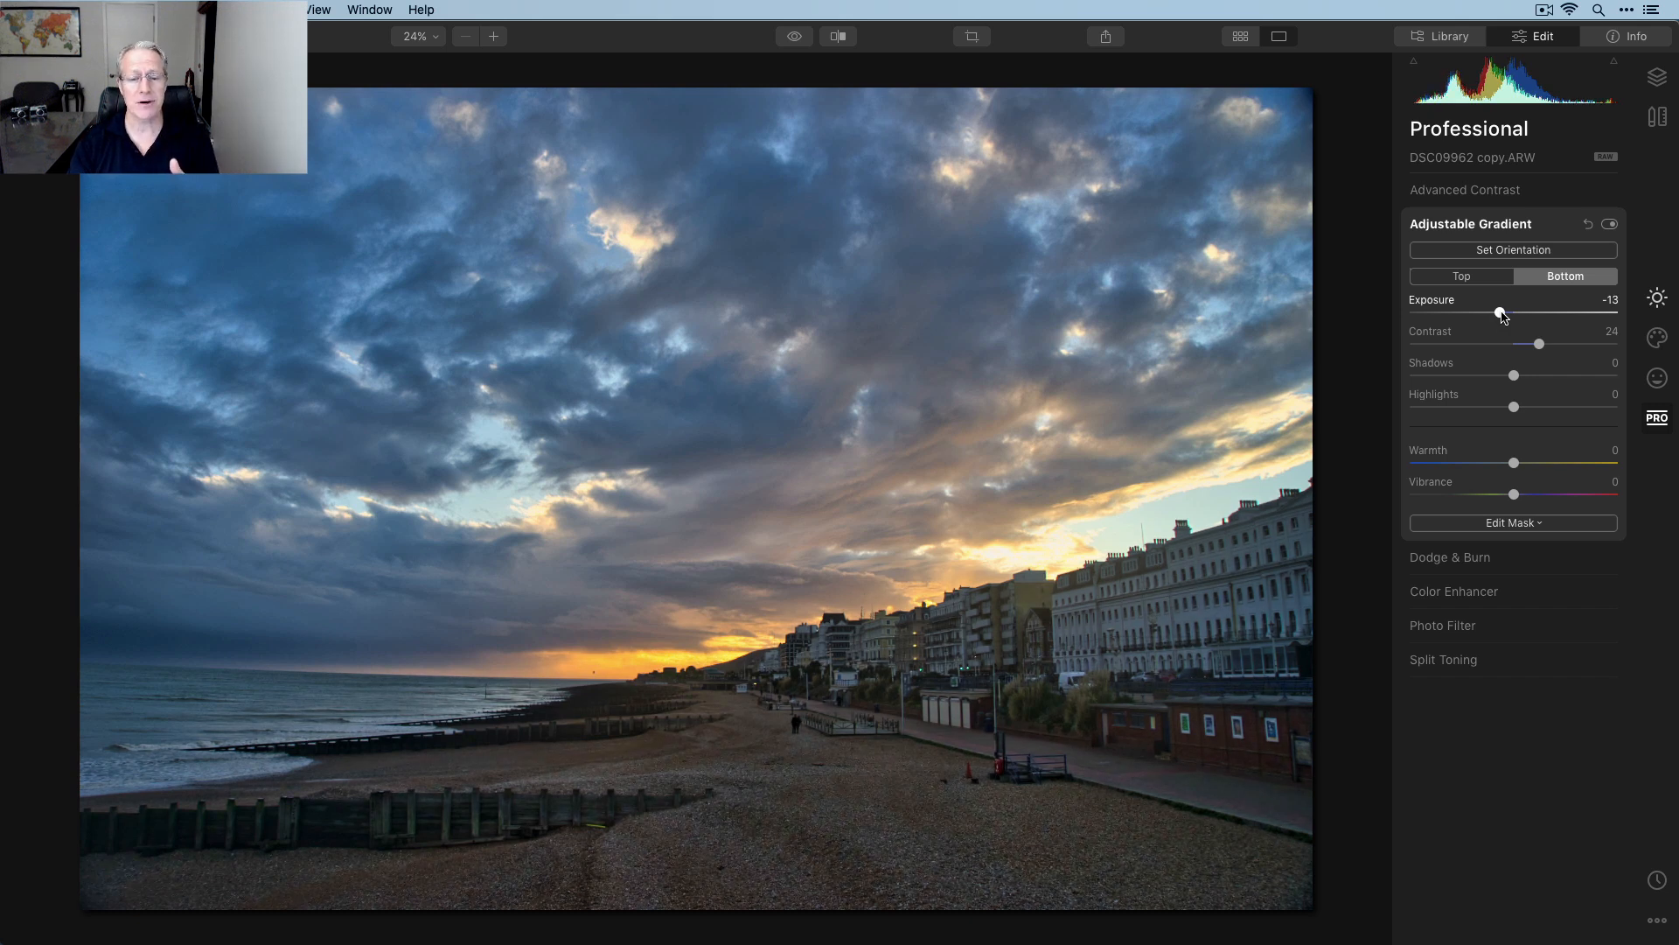
left_click_drag(1503, 316, 1495, 316)
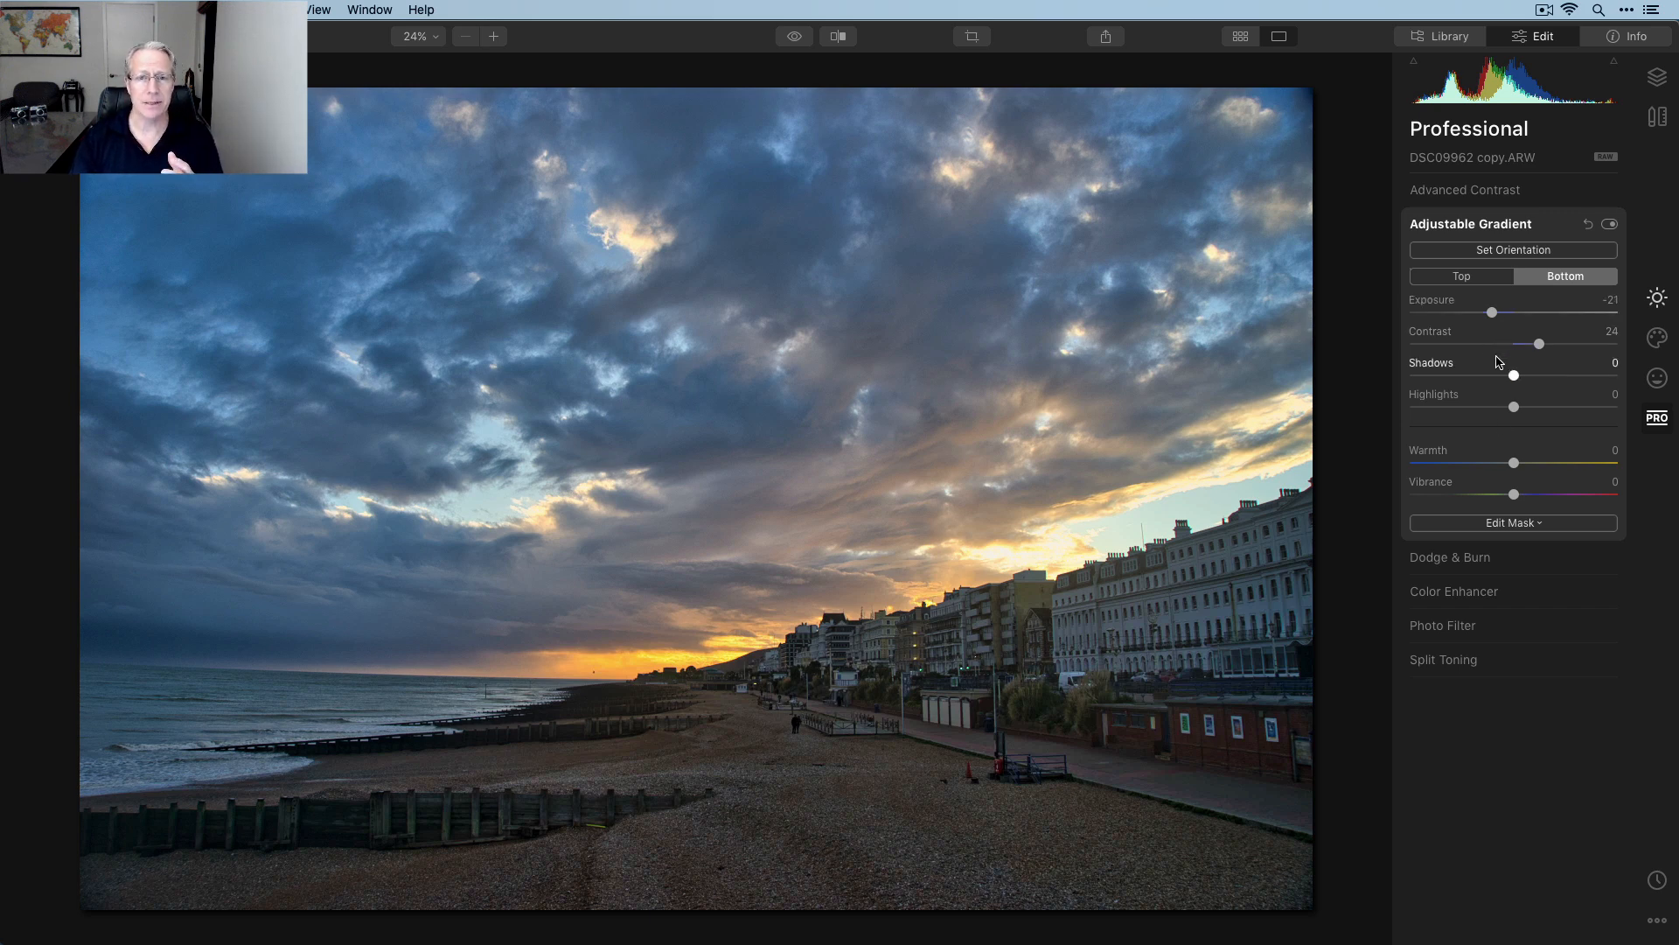
Set the gradient's bottom area to vibrance 10 and warmth -3, and compare the photo with and without the gradient
mouse_move(1516, 497)
left_mouse_down()
mouse_move(1564, 493)
mouse_move(1529, 497)
mouse_move(1512, 470)
left_mouse_up()
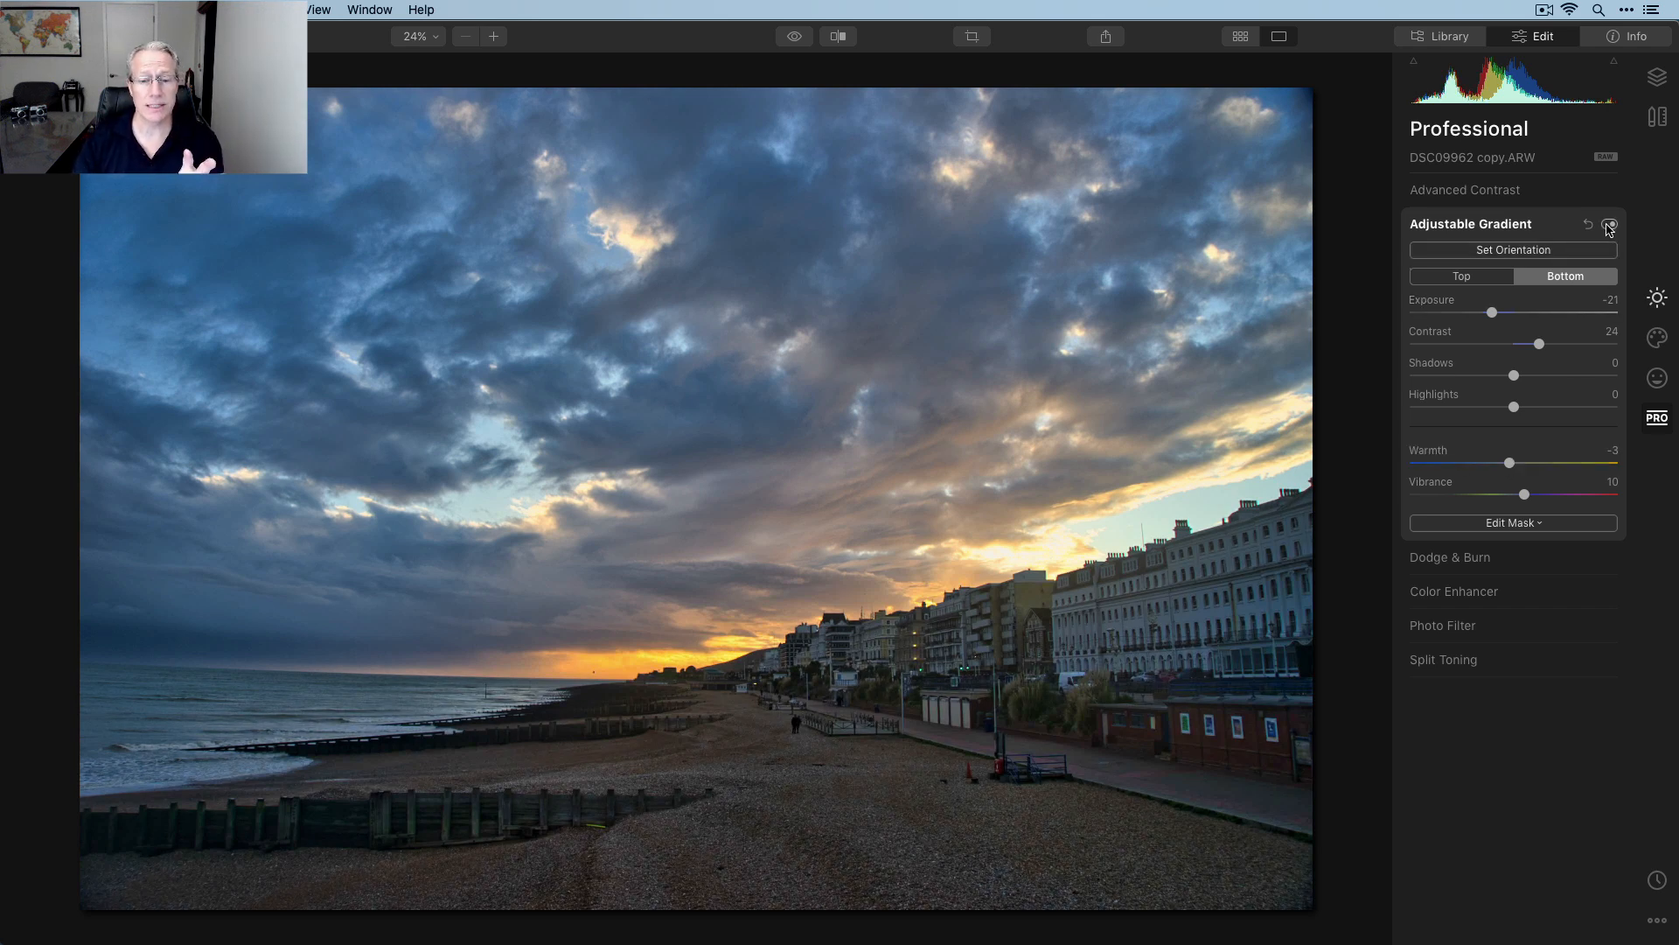
left_click(1610, 225)
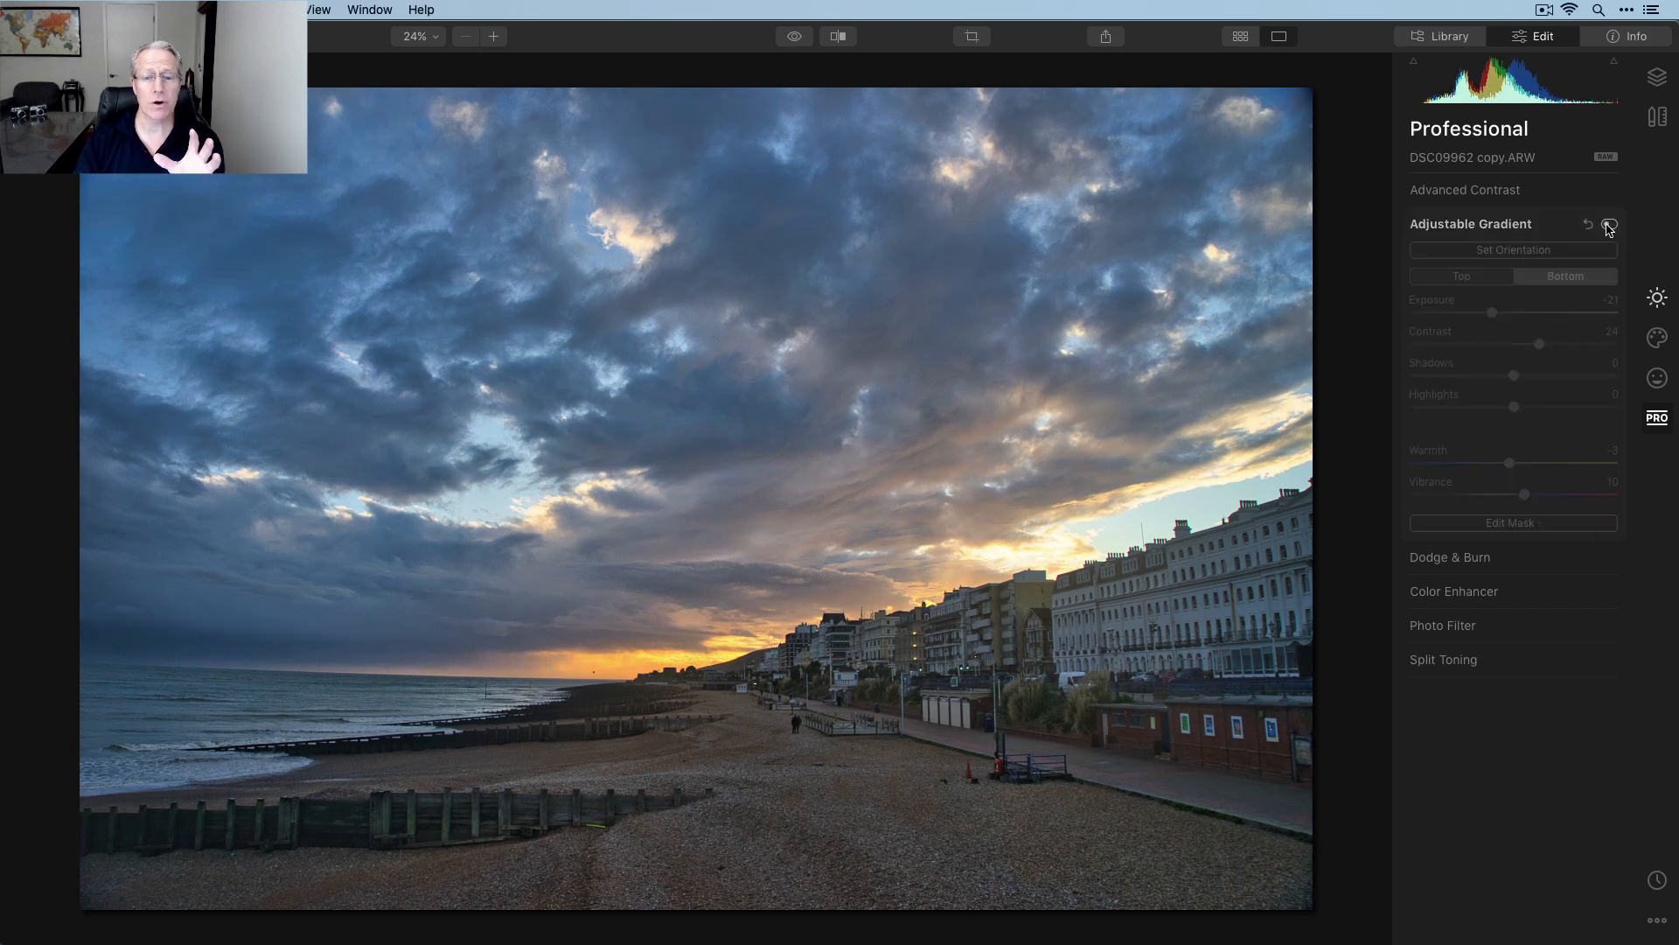
left_click(1609, 226)
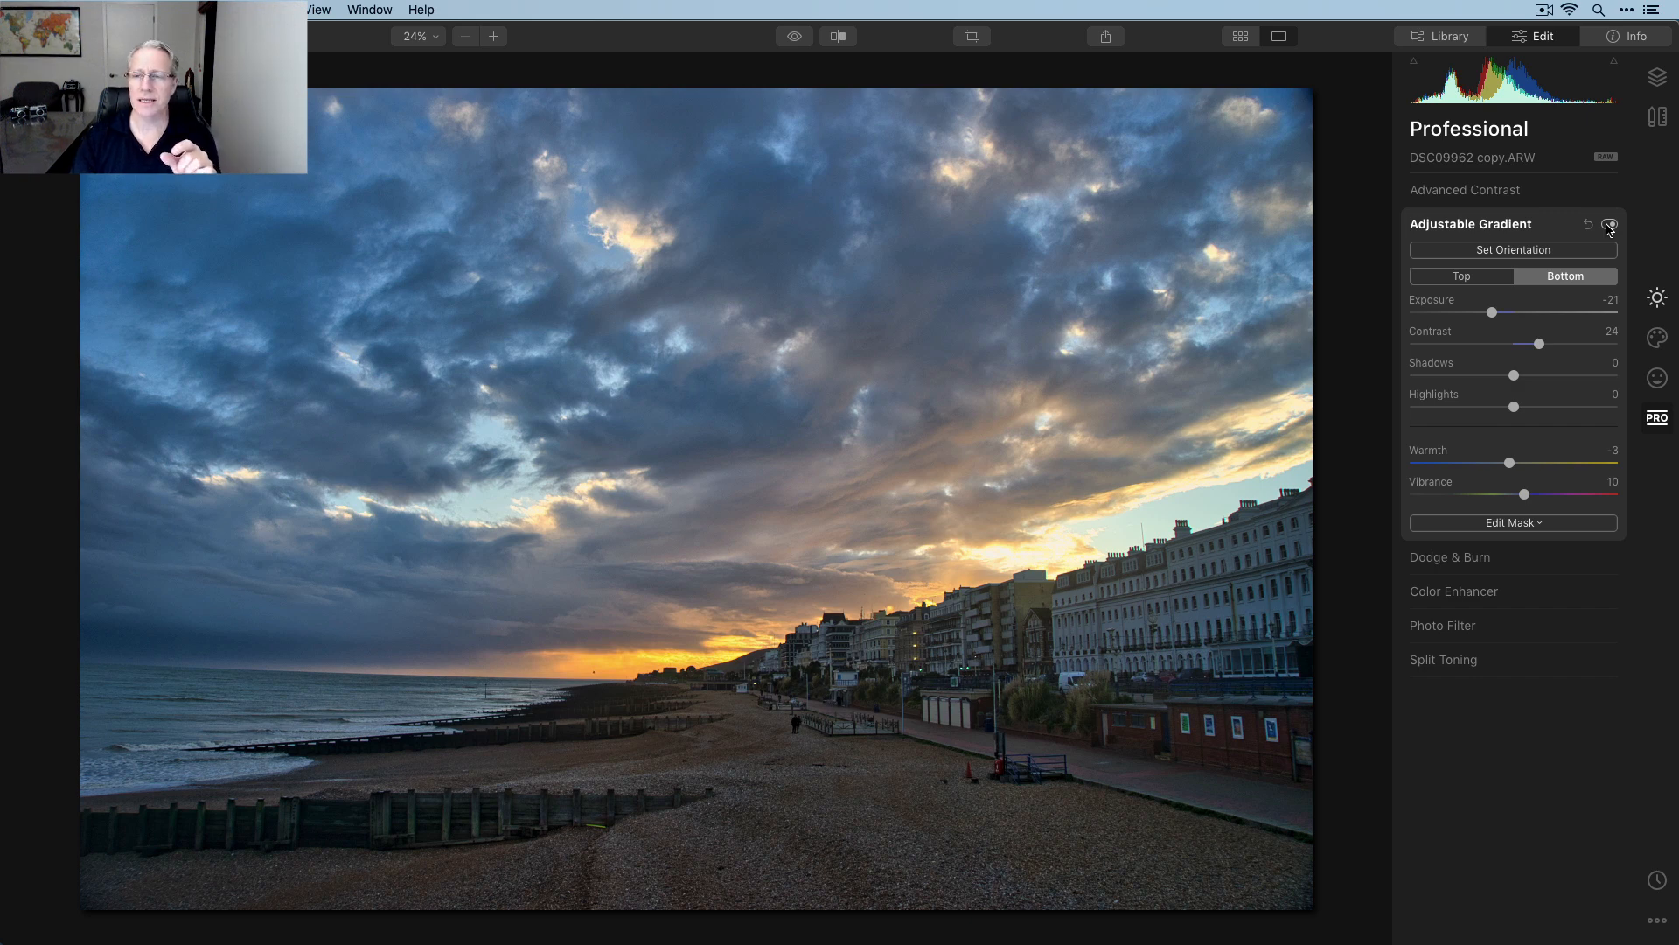
left_click(1610, 226)
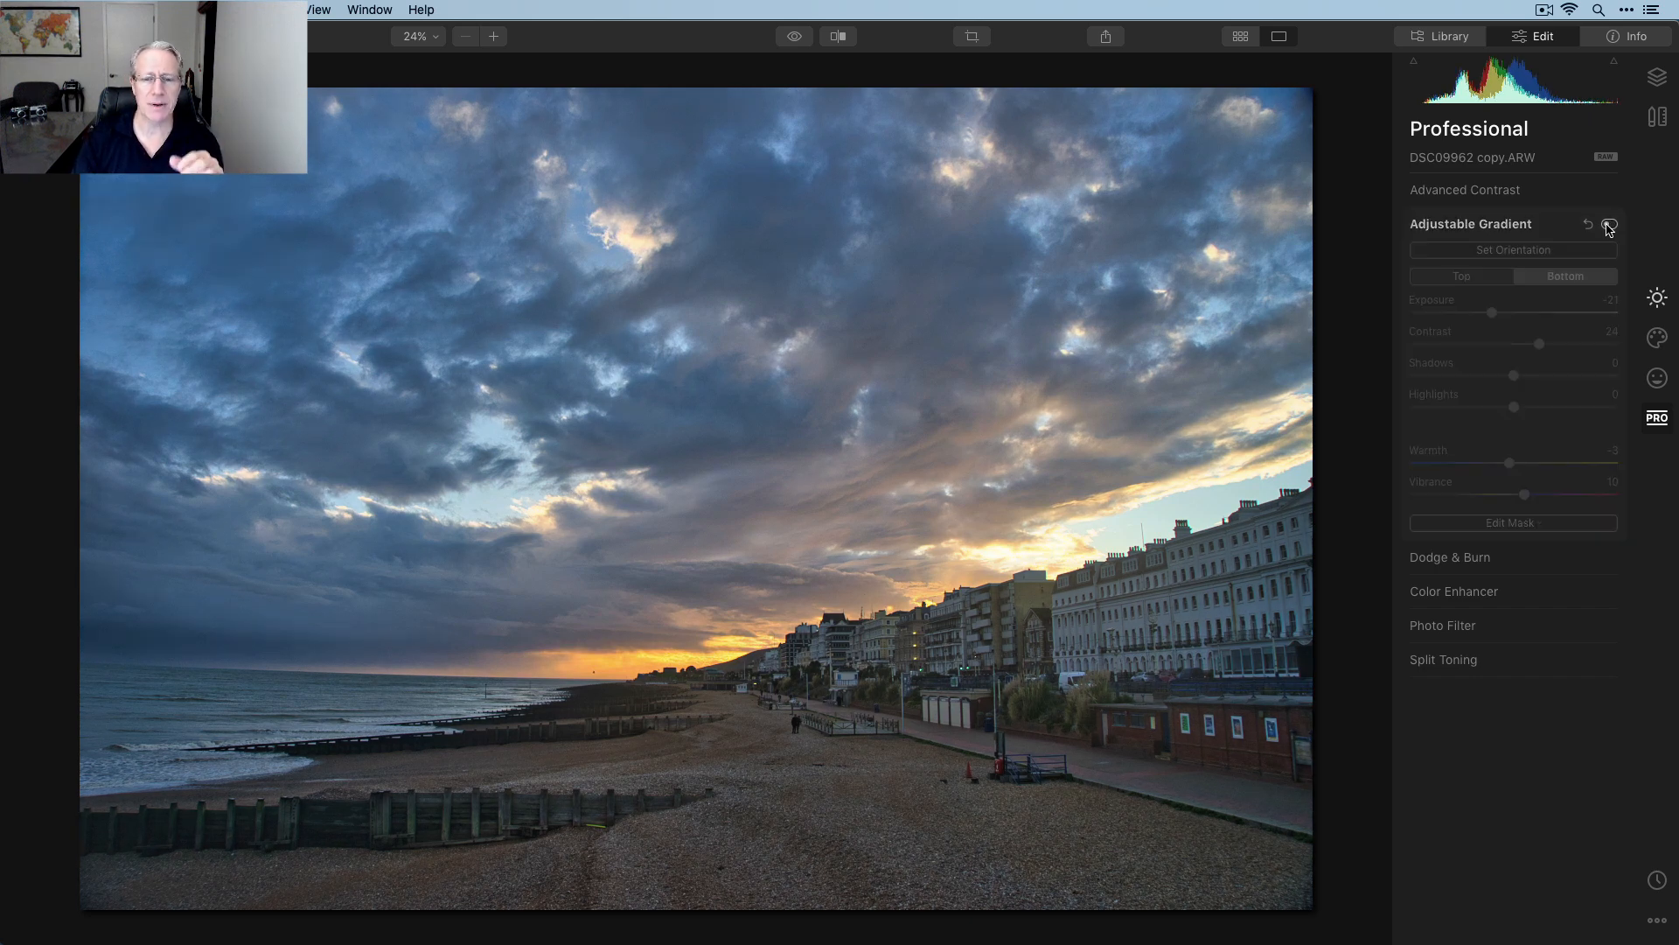
left_click(1609, 225)
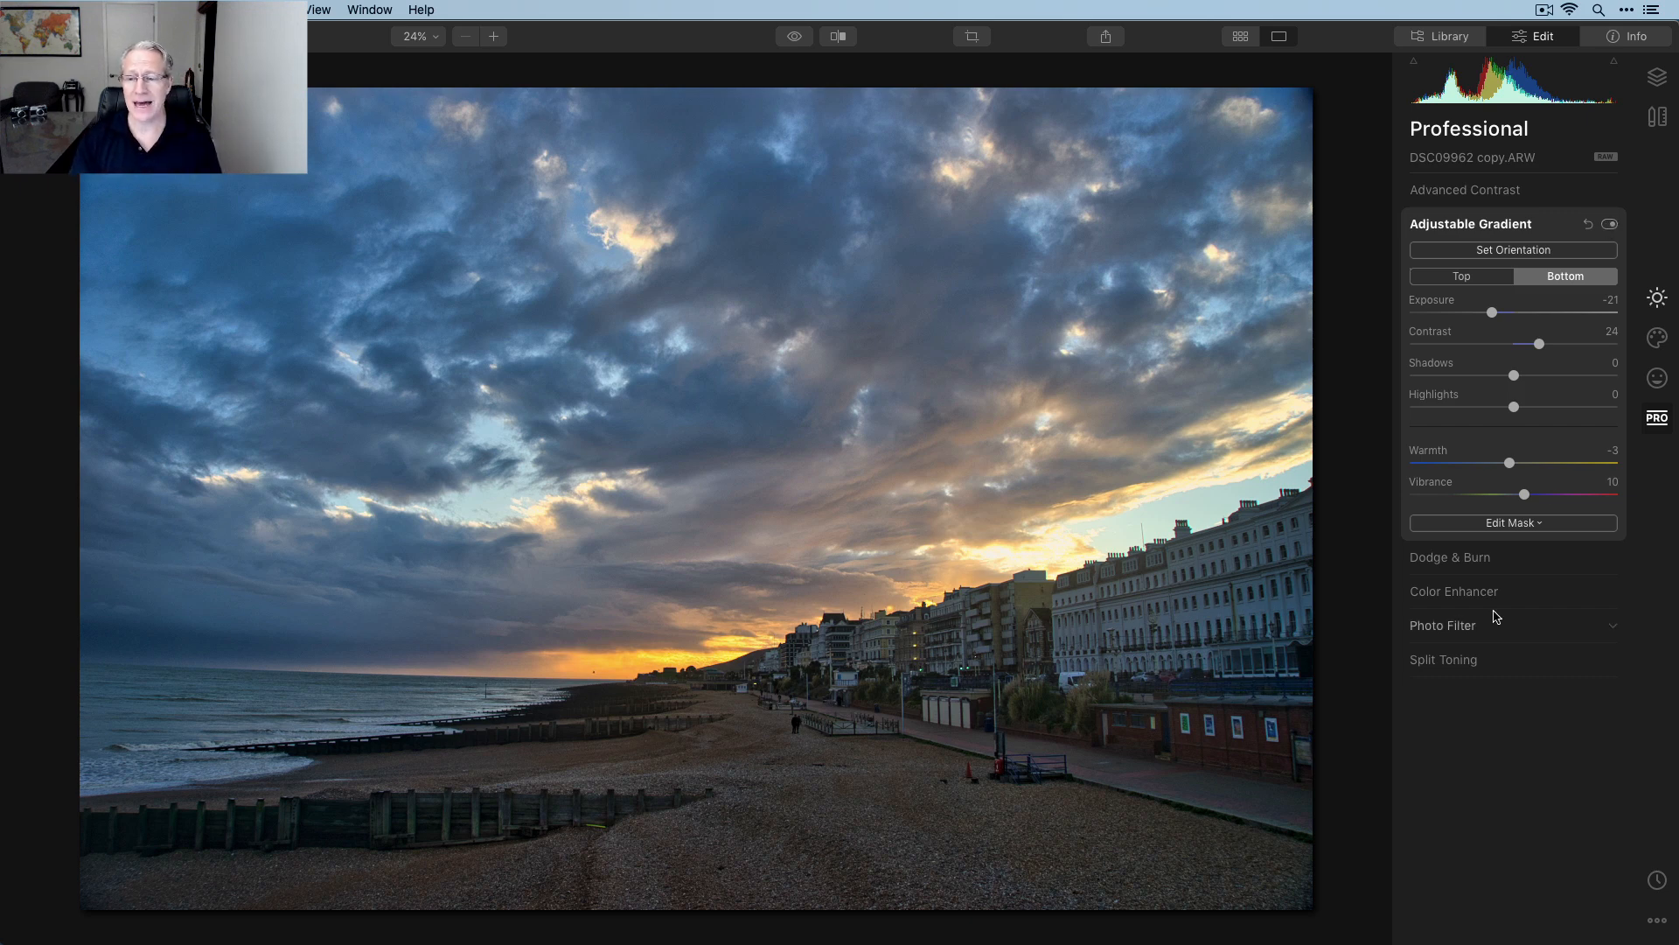
Apply Split Toning to the highlights with hue 3 and saturation 24, and compare the photo with and without it
left_click(1466, 660)
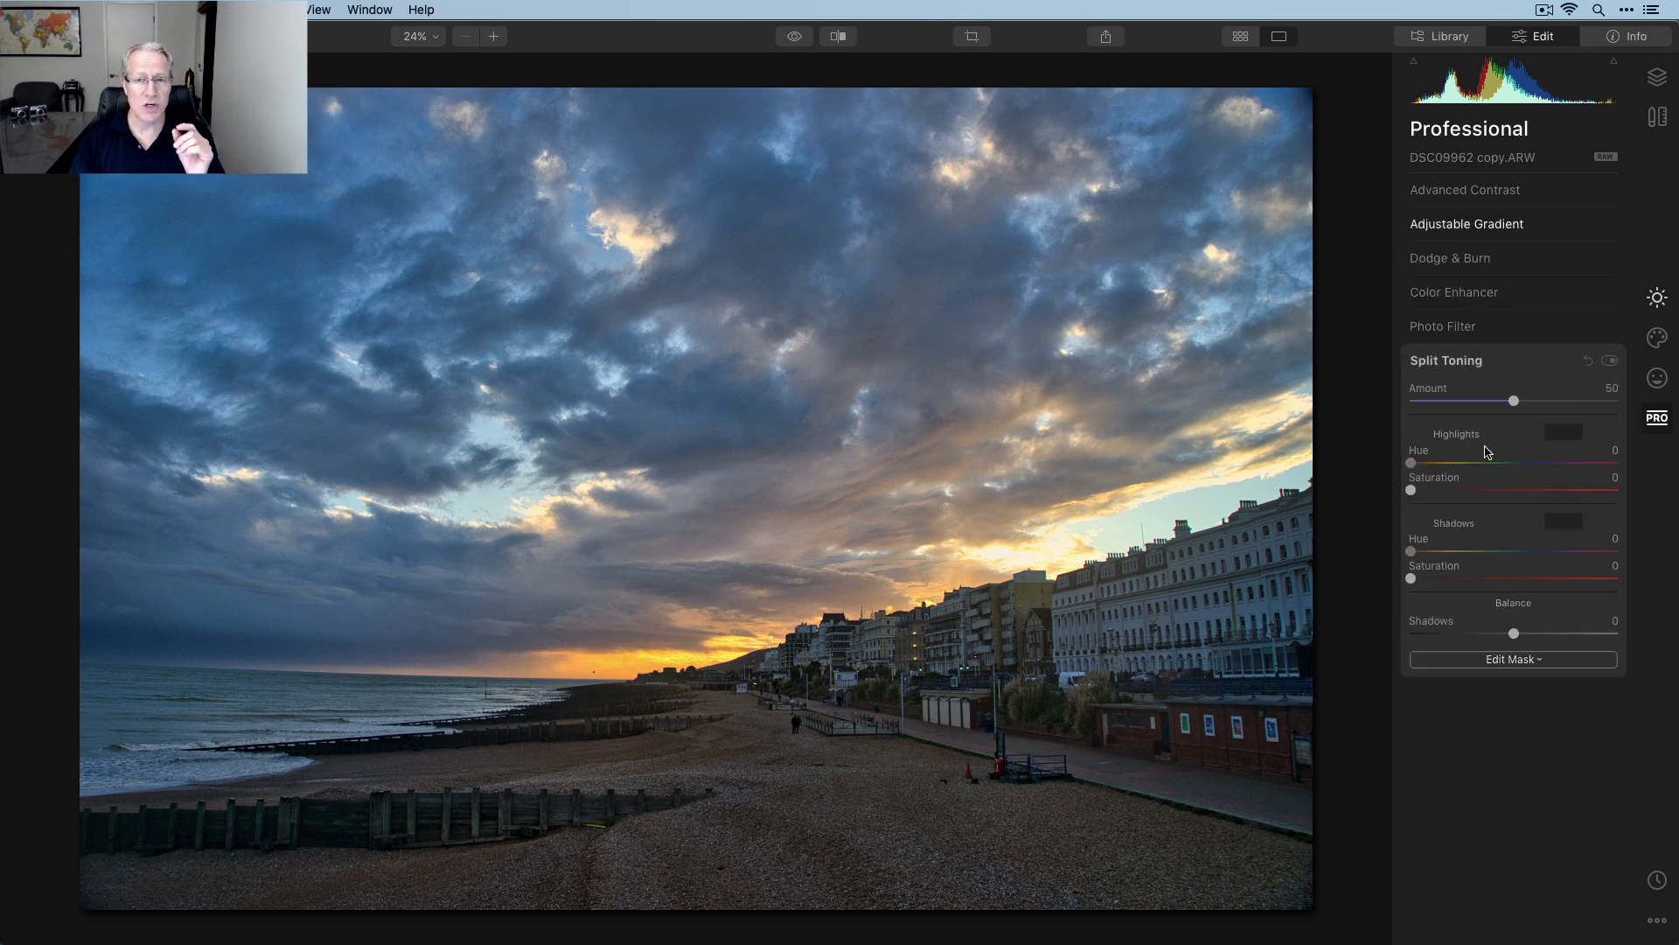
left_click(1411, 490)
left_click_drag(1410, 465, 1412, 466)
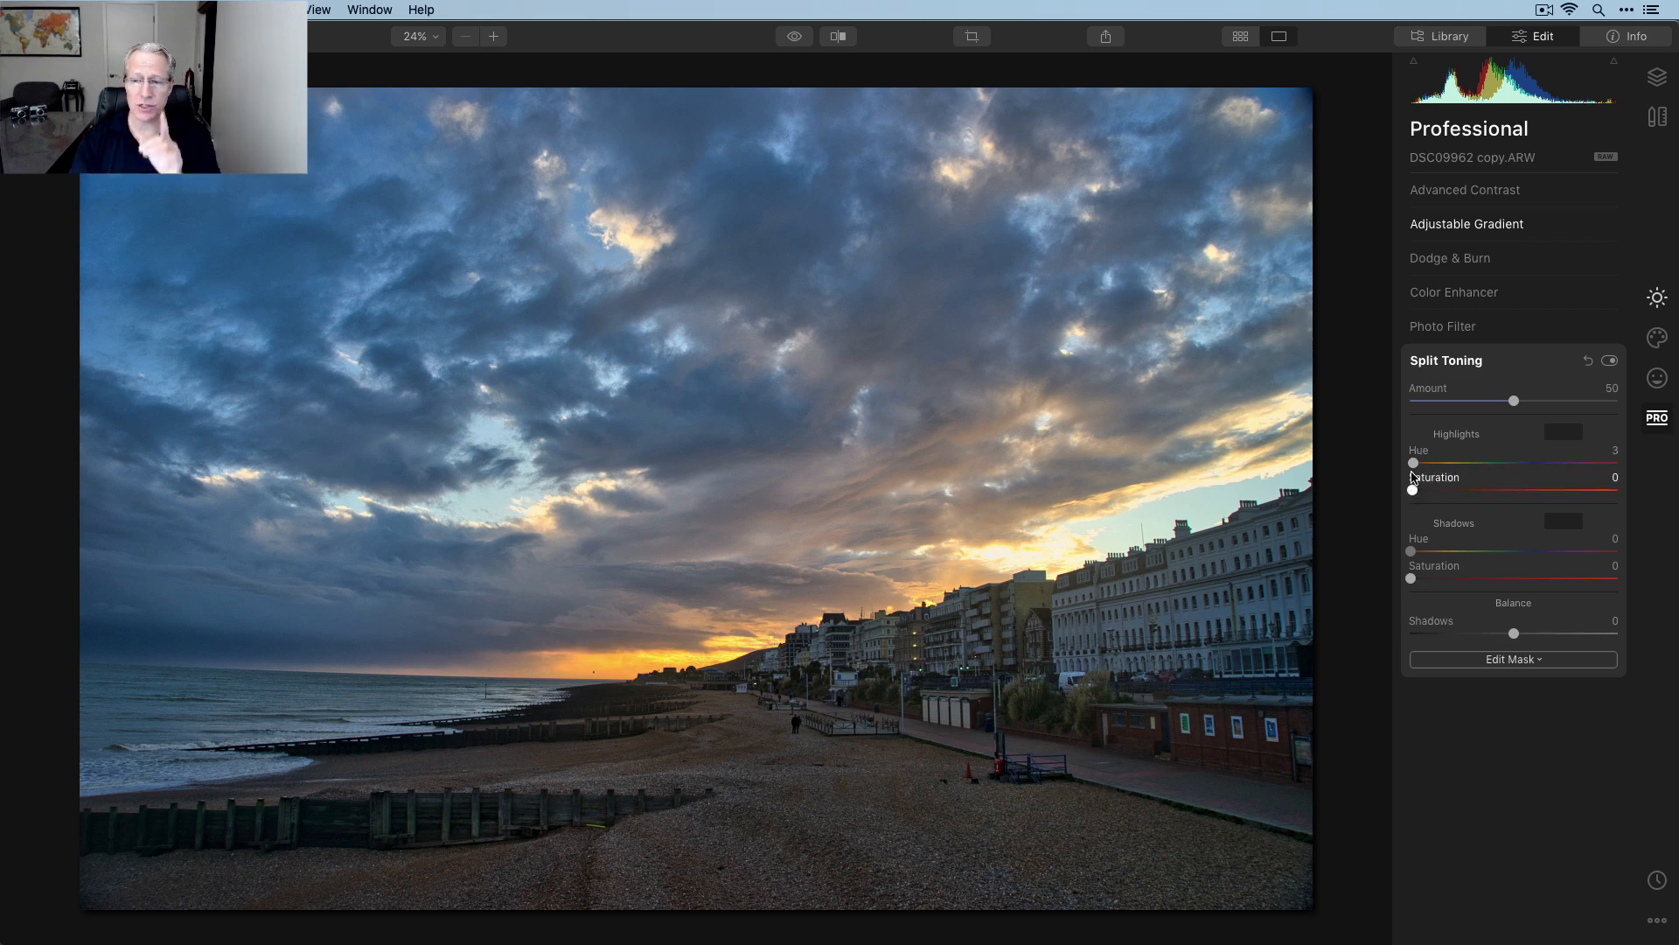
left_click_drag(1414, 490, 1462, 495)
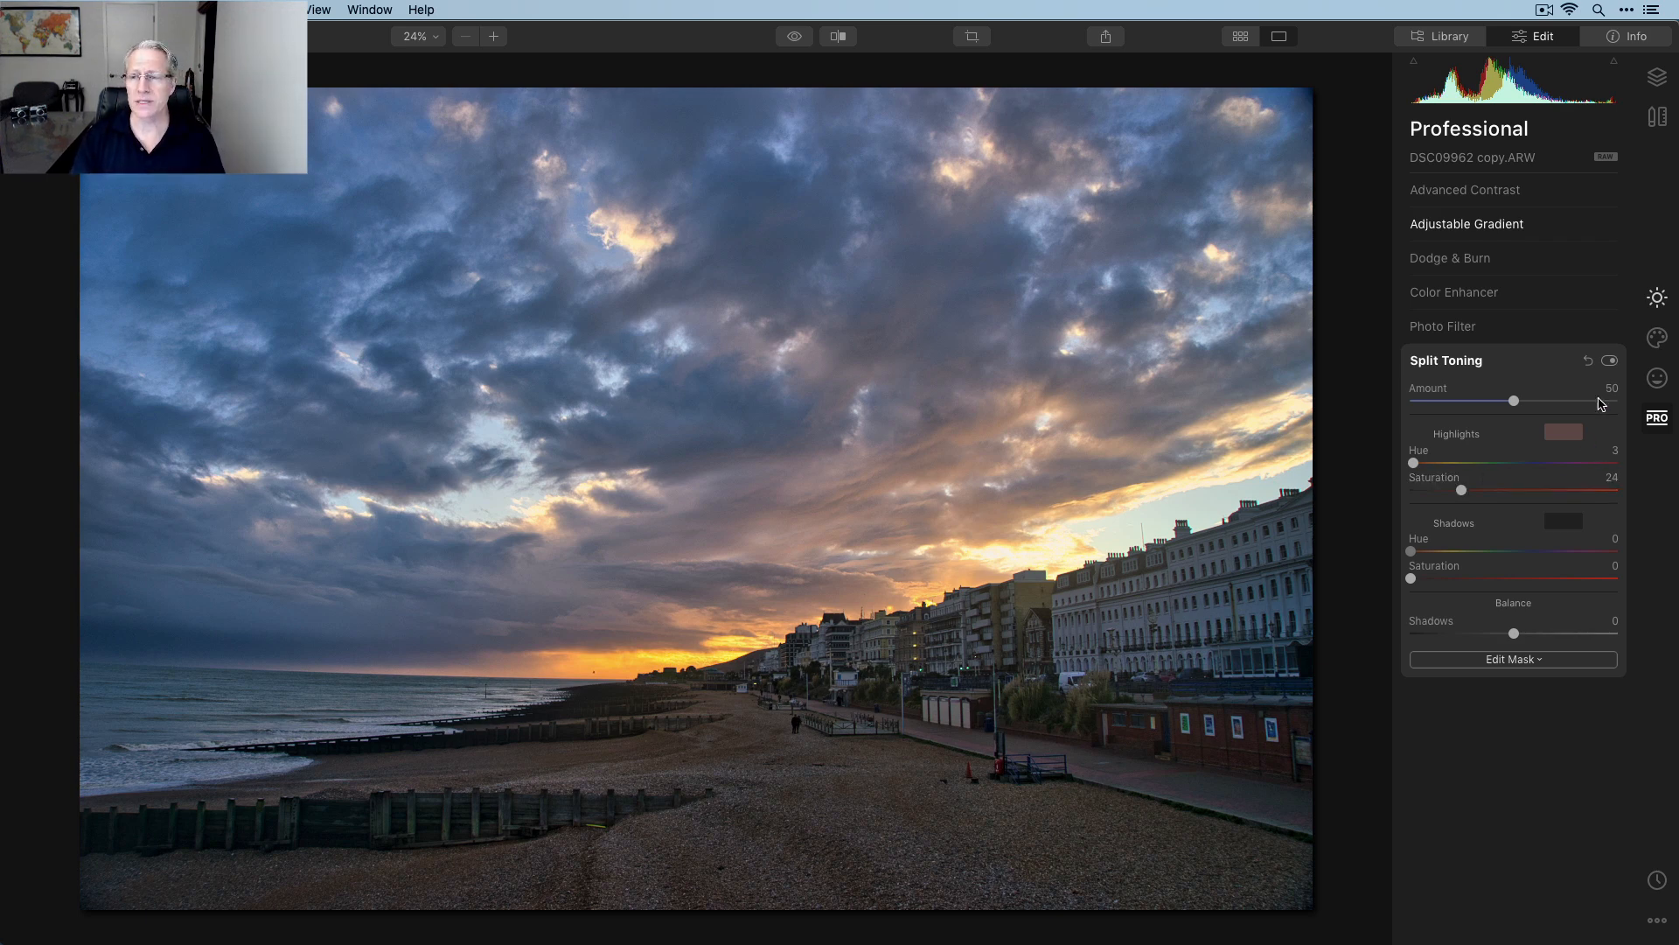
left_click(1609, 361)
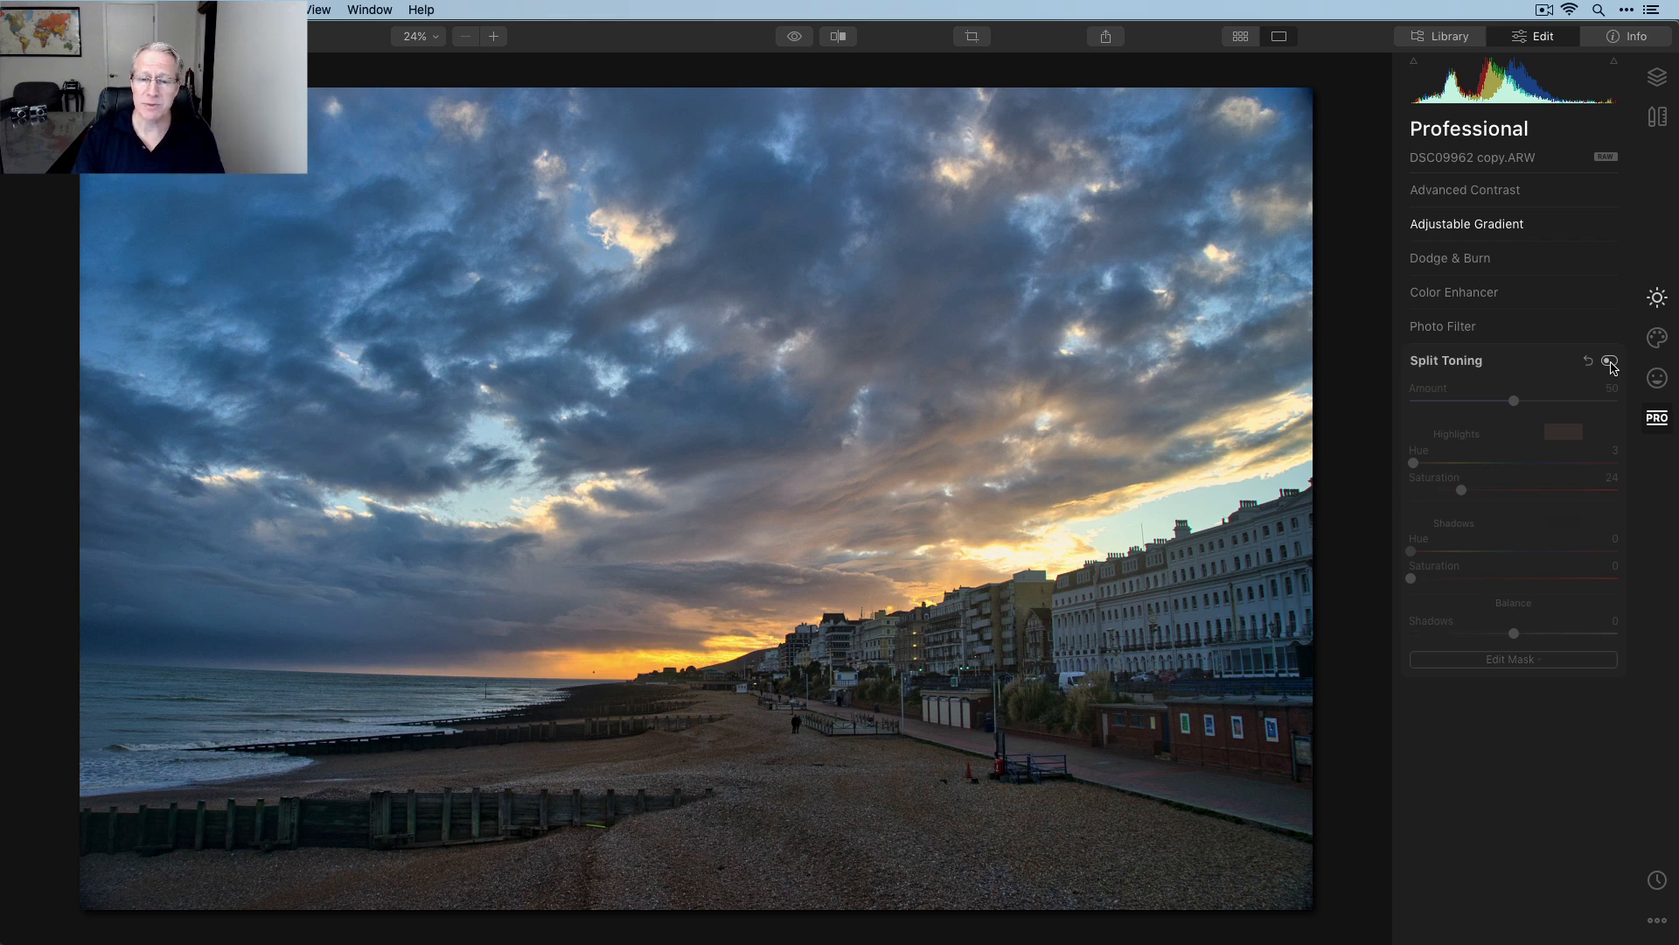
left_click(1609, 361)
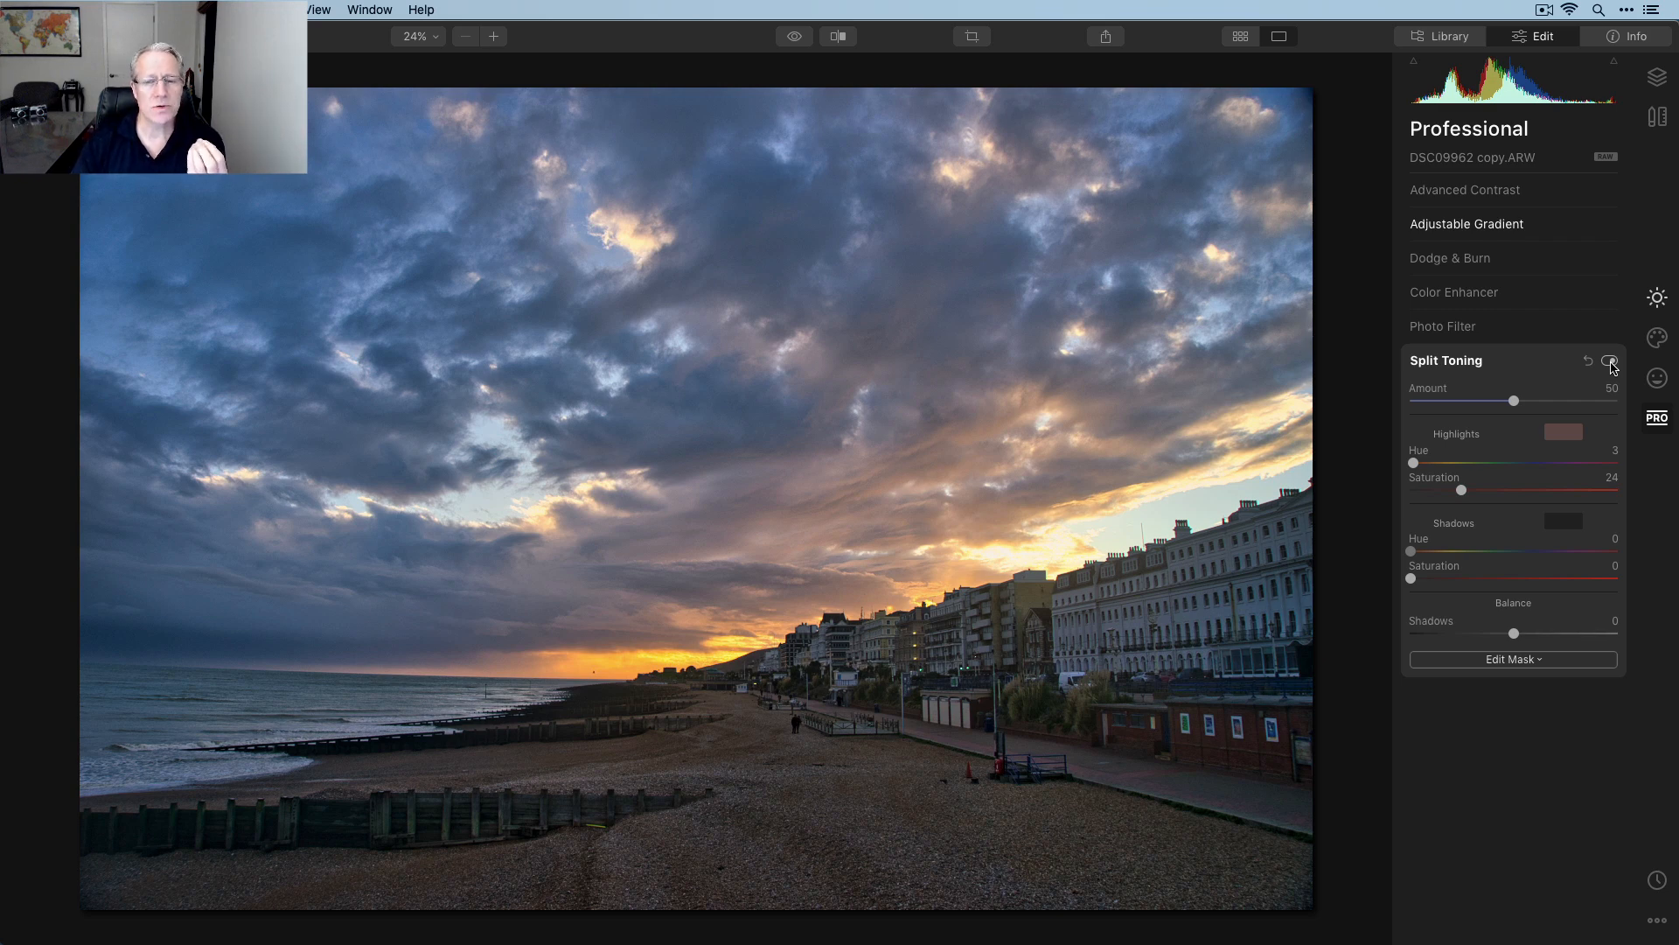
left_click(1609, 361)
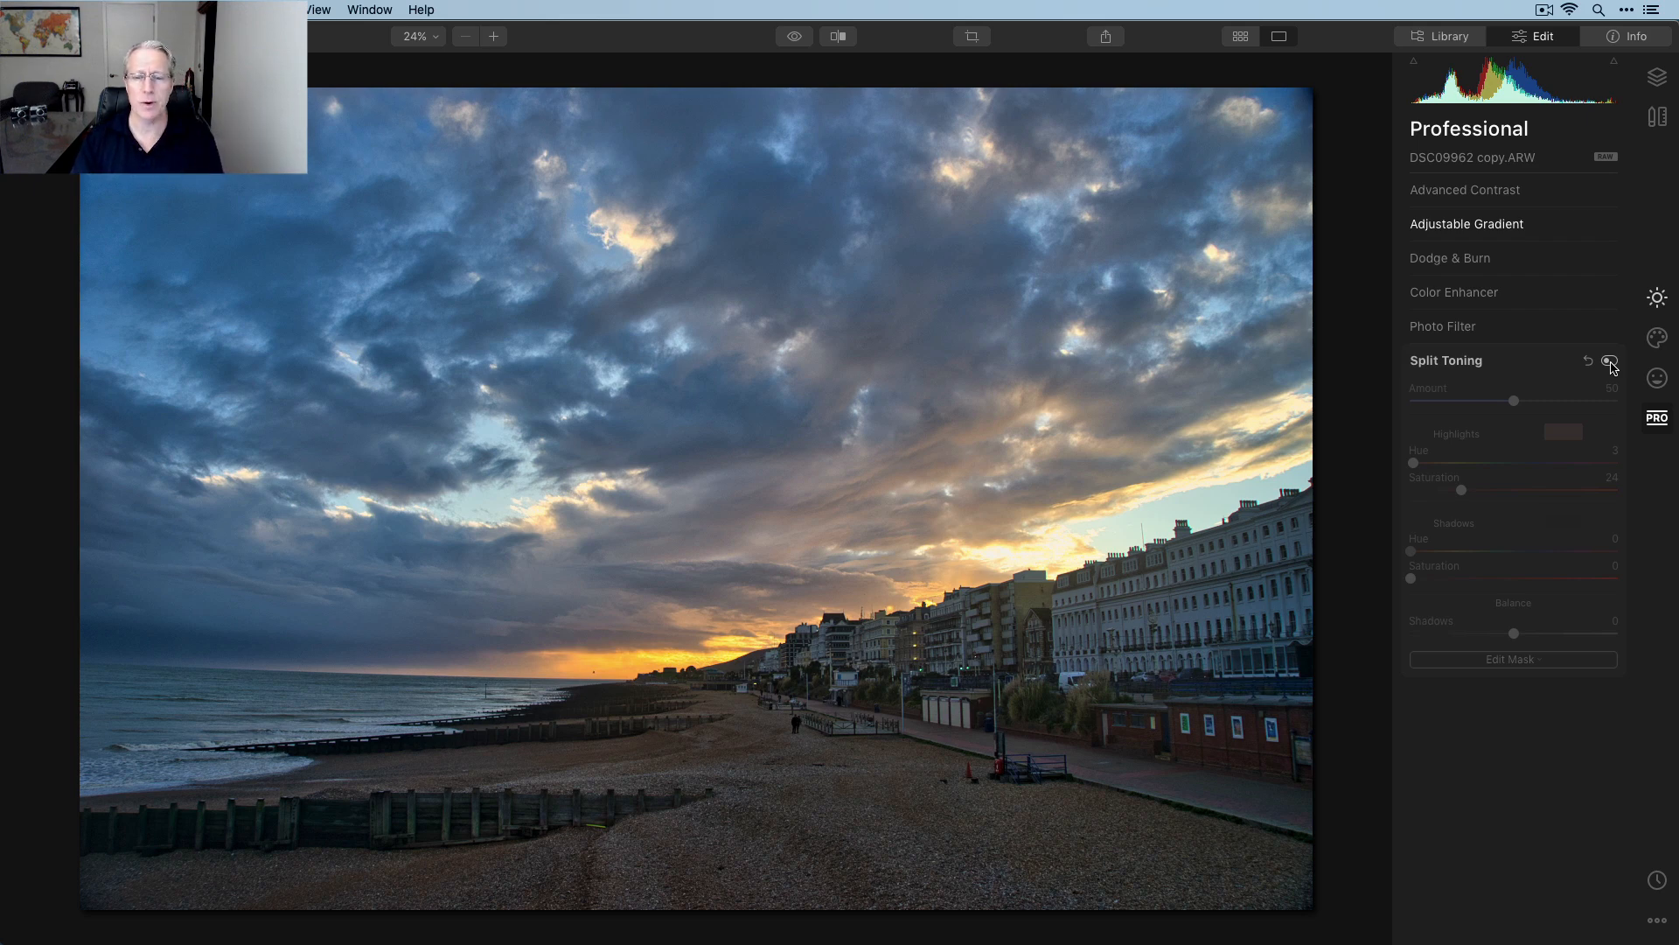
left_click(1609, 361)
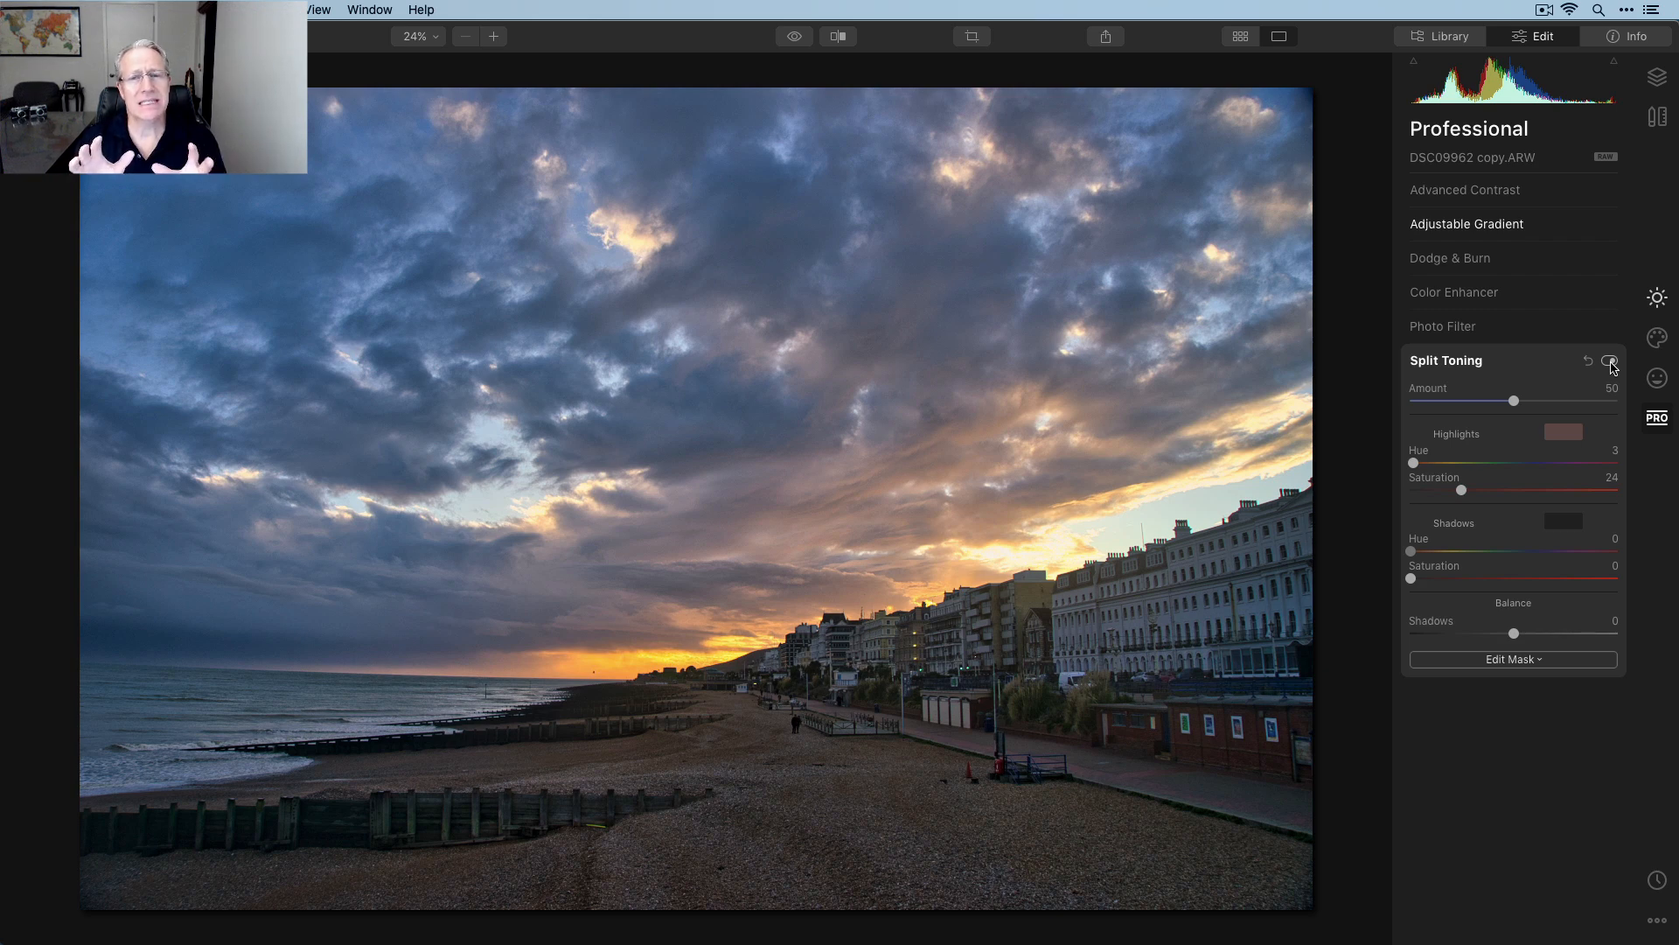
Return to the Essentials adjustments and compare the photo with and without AI Enhance
left_click(1658, 297)
left_click(1478, 232)
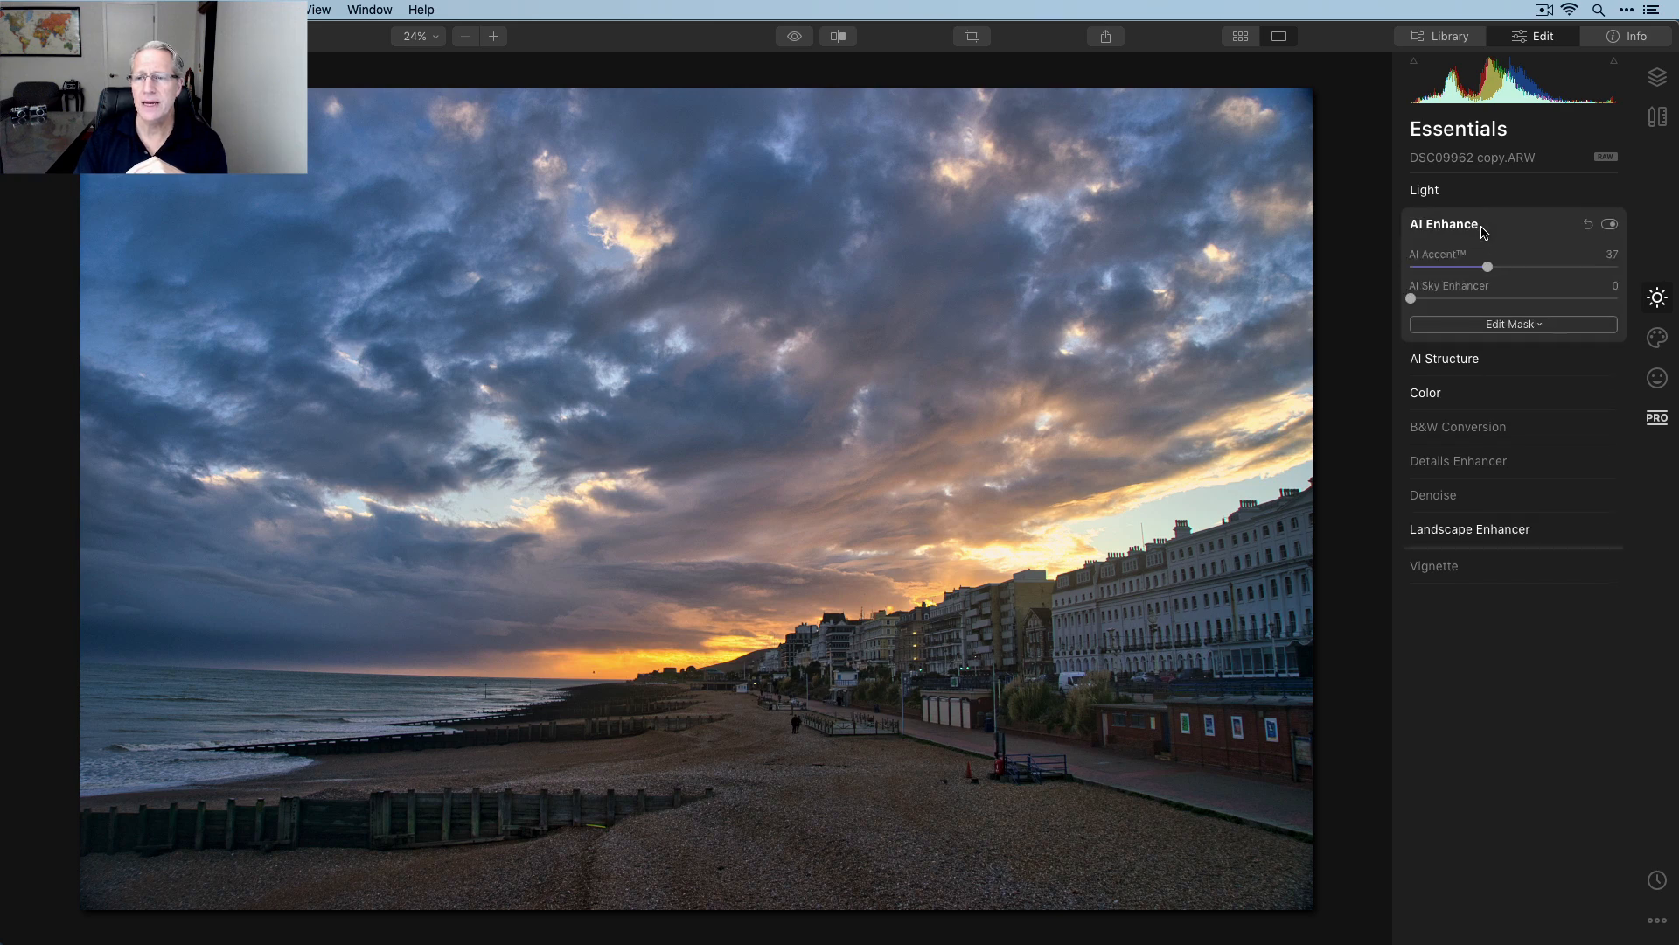
left_click(1609, 226)
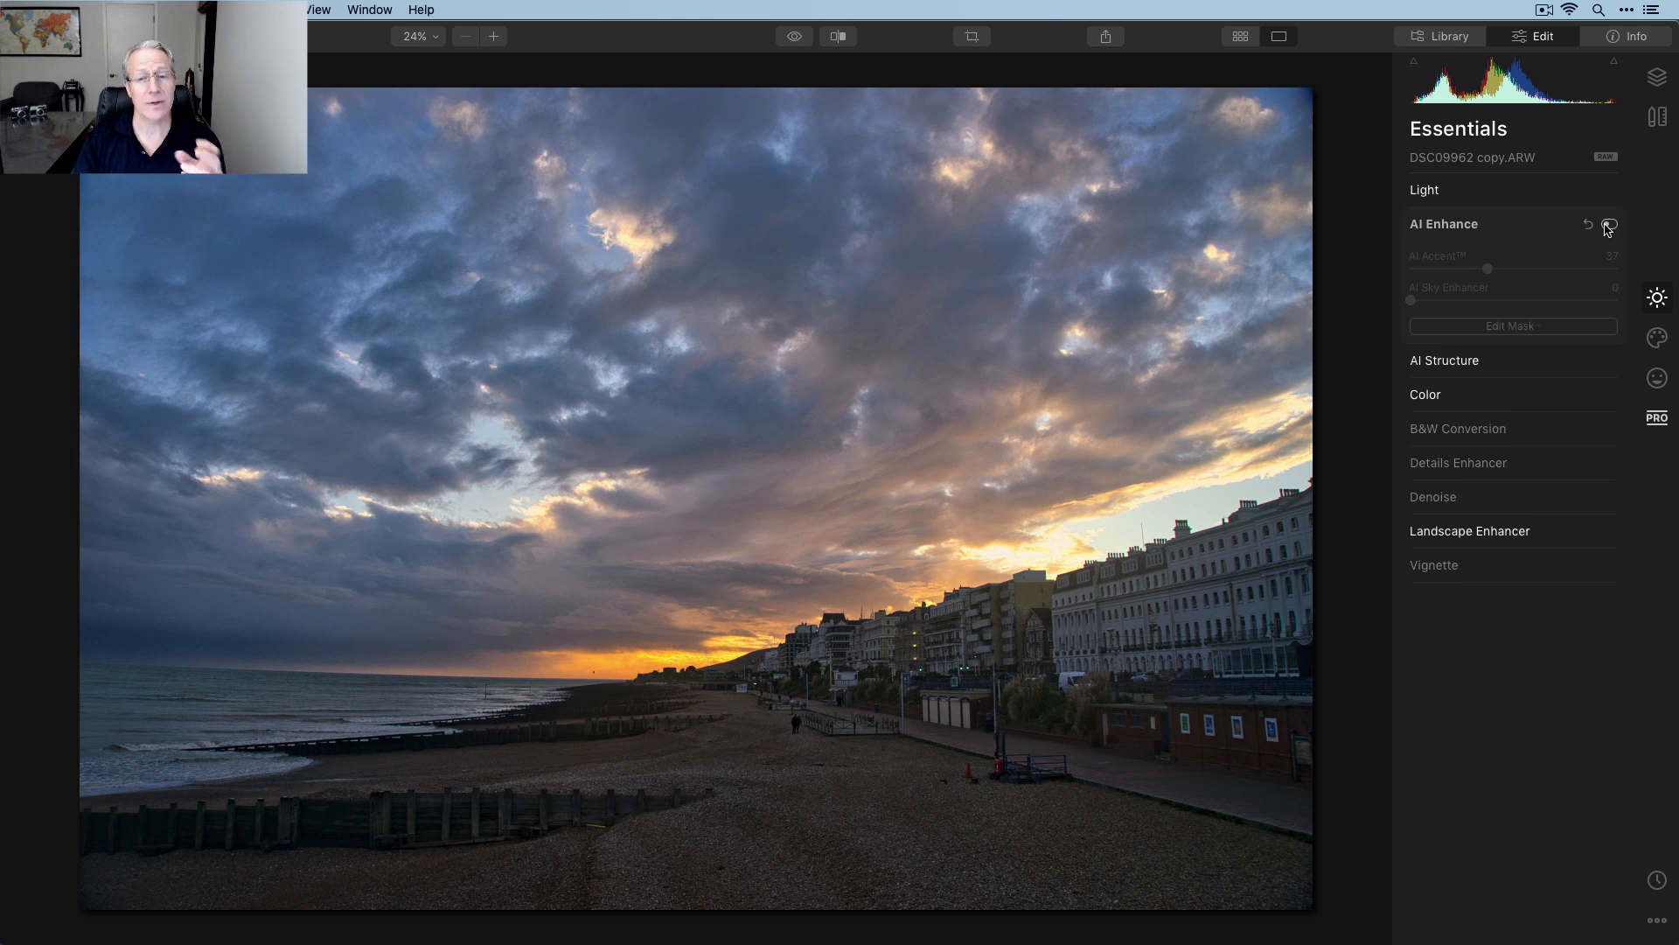
left_click(1609, 225)
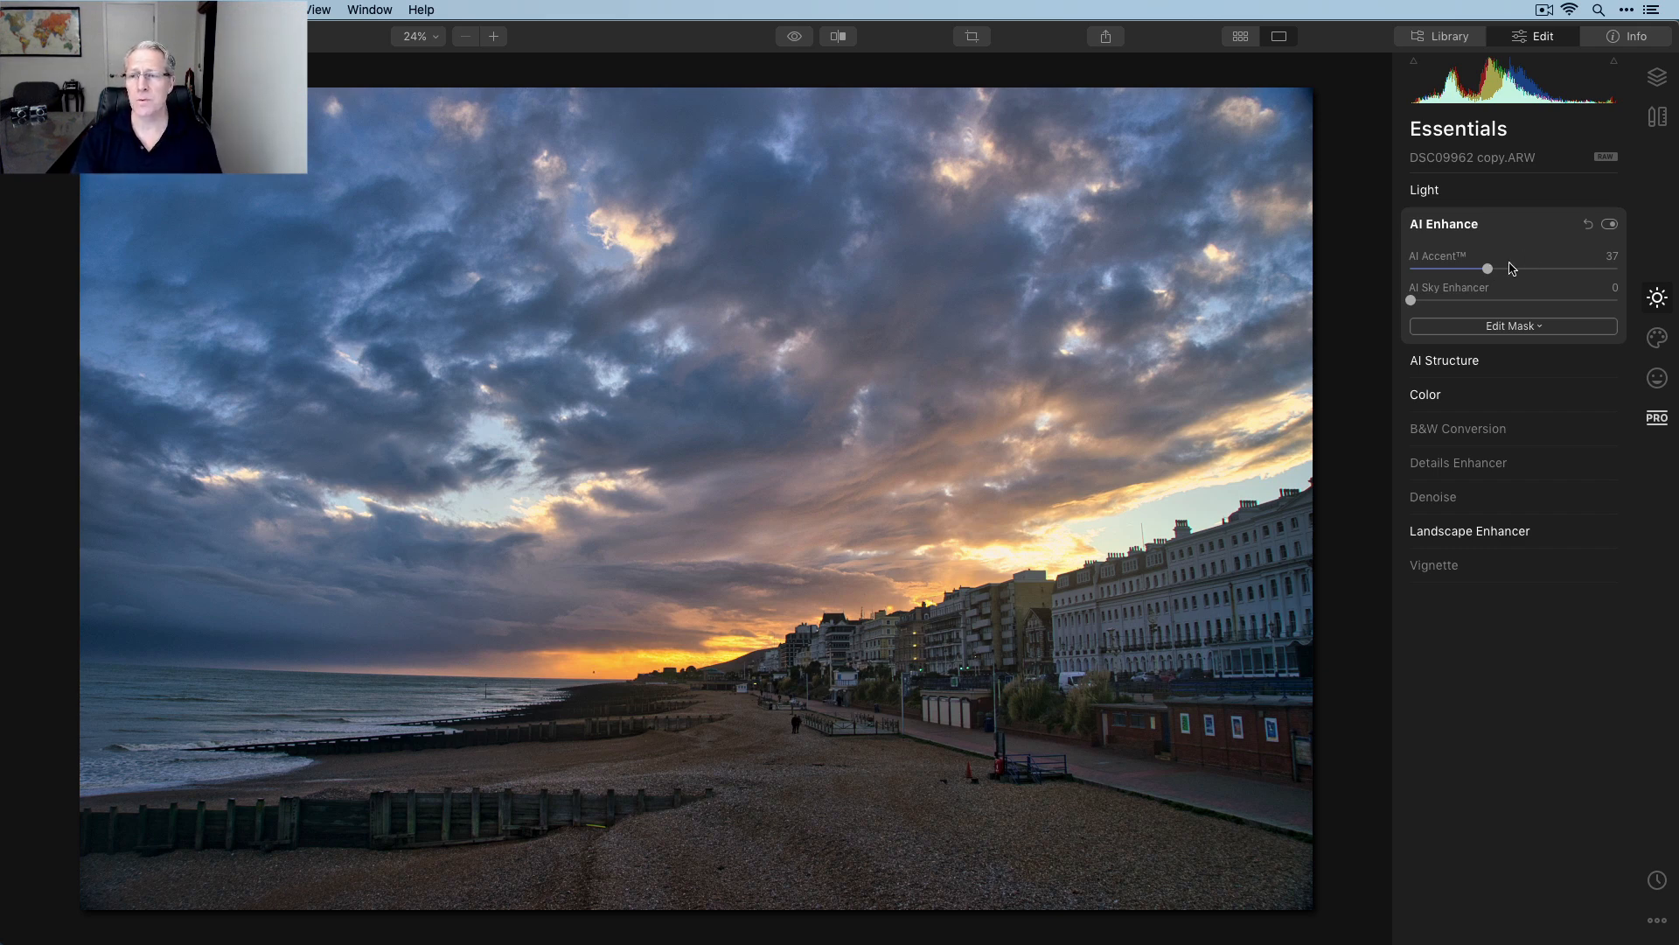
left_click(1609, 225)
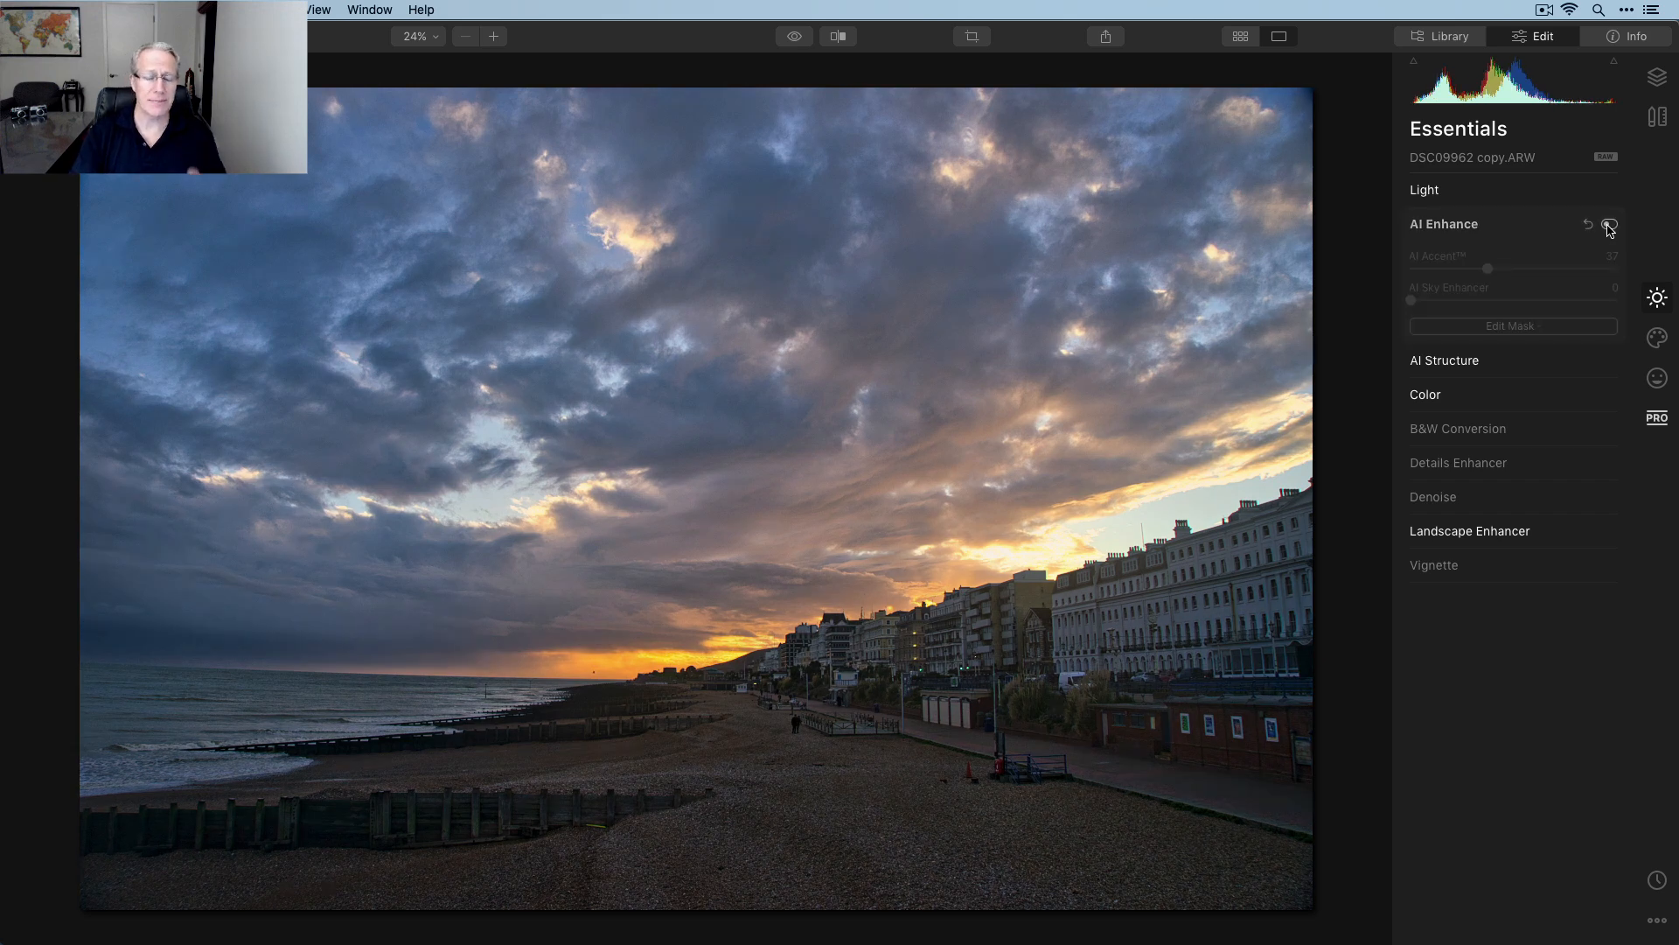
left_click(1608, 226)
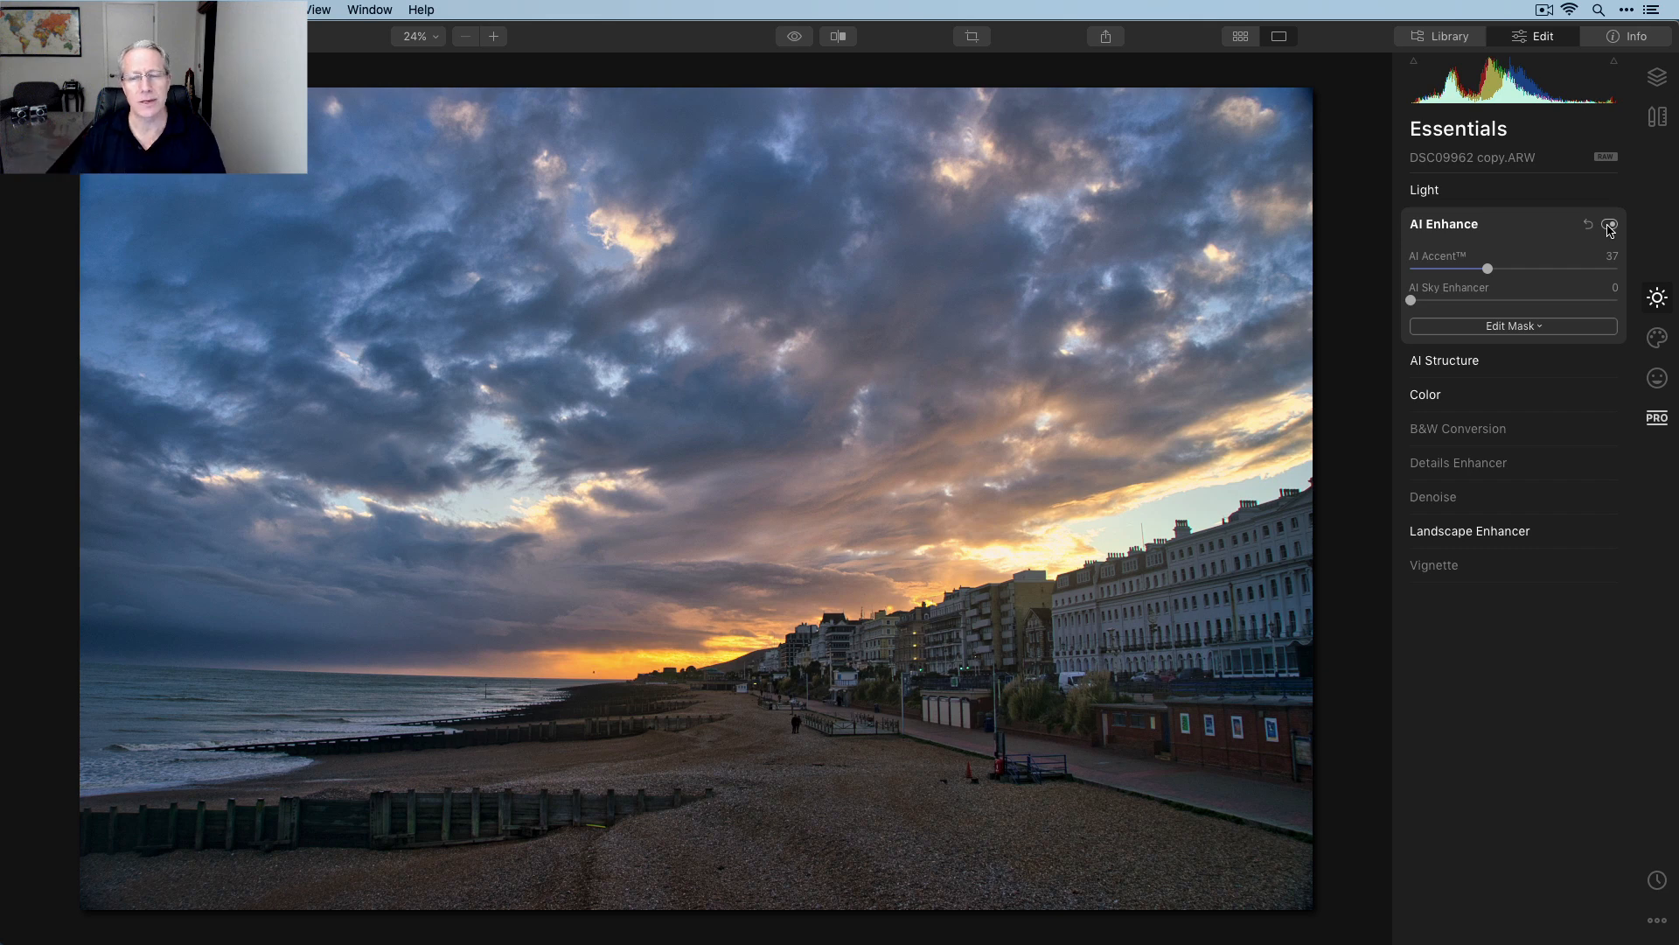
Compare the edited photo with the original, first full frame and then with a split before/after view swept toward the sea
left_click(795, 39)
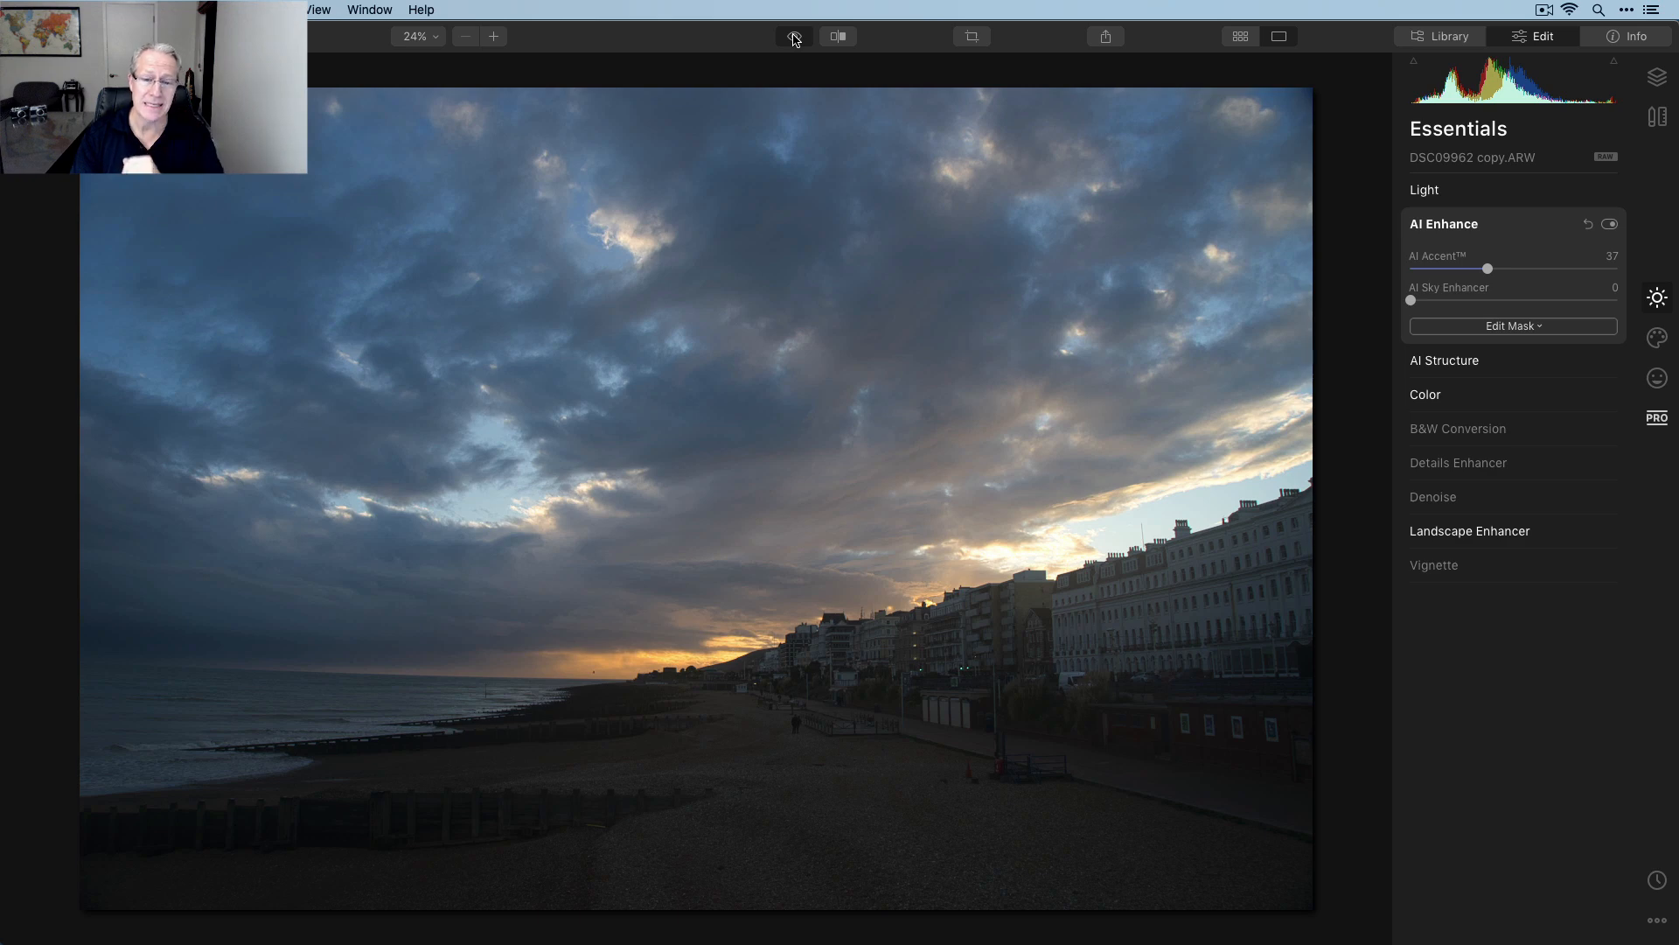
left_click(794, 39)
left_click(838, 36)
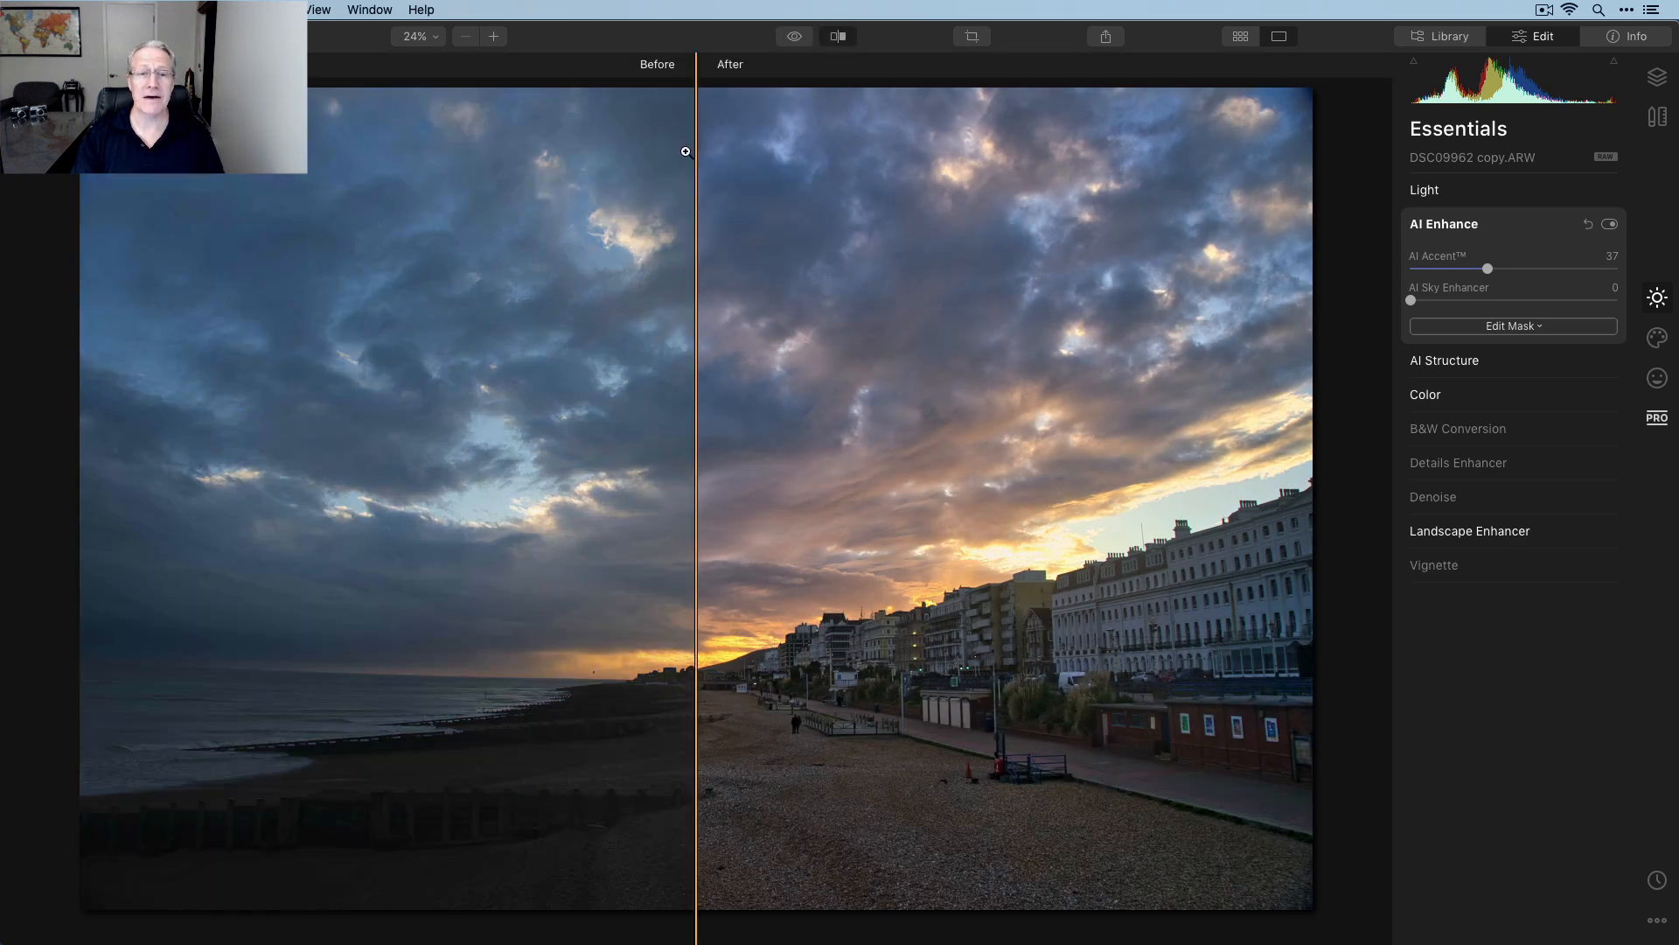
left_click_drag(699, 206, 482, 283)
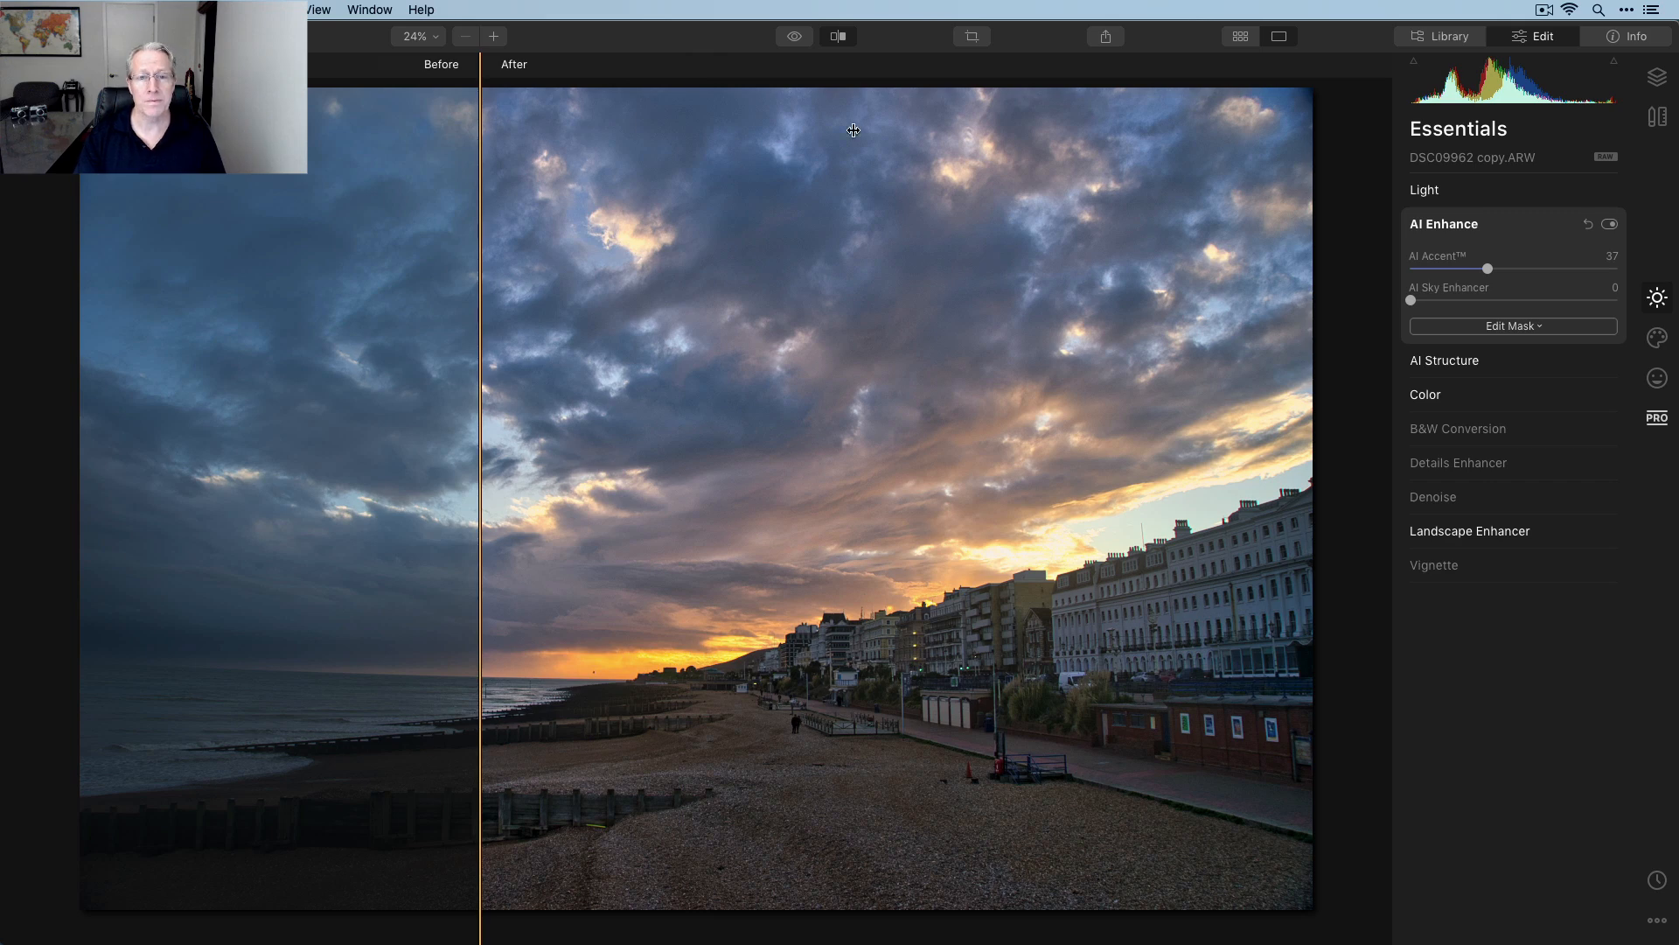
left_click(838, 36)
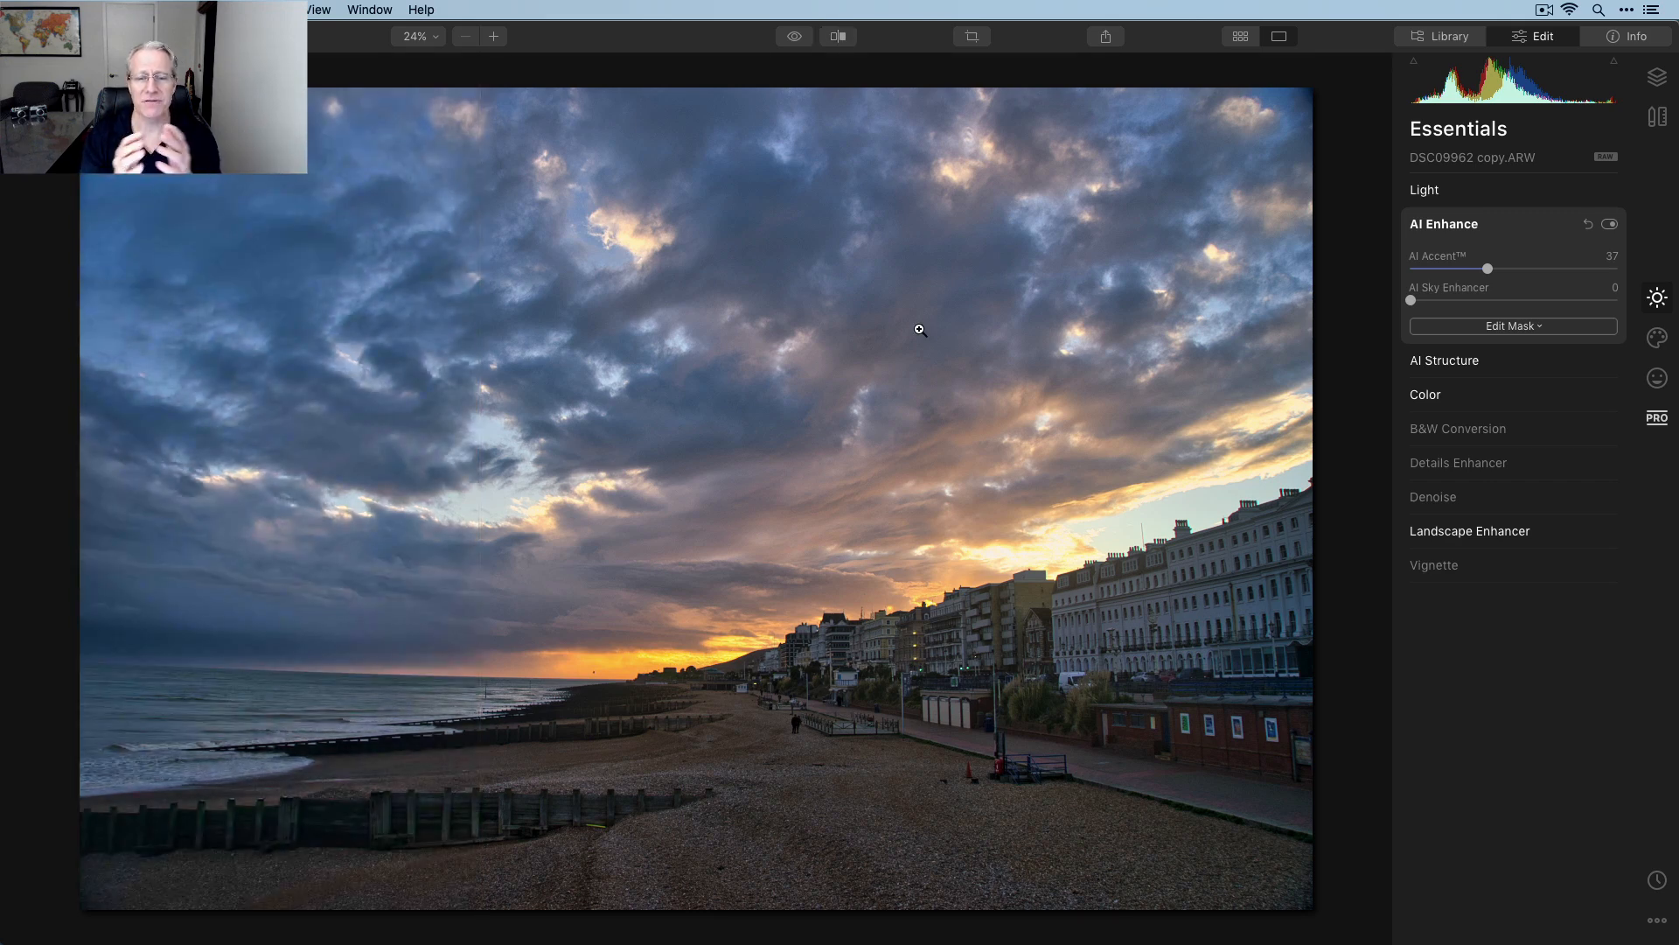